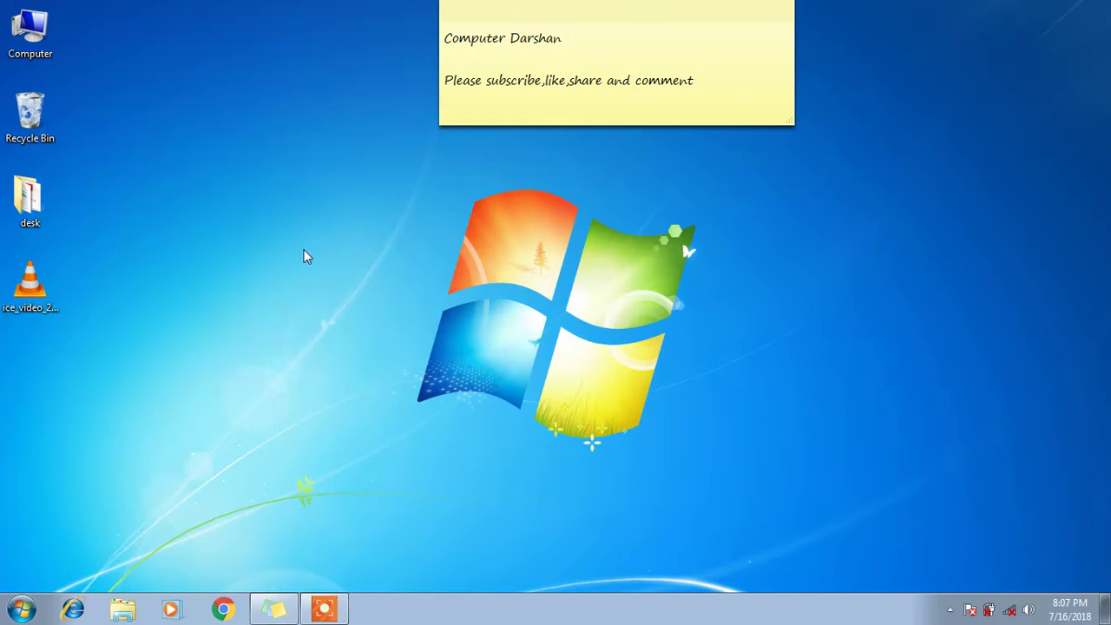
# Step: Create a new folder on the desktop and name it education
pyautogui.rightClick(232, 256)
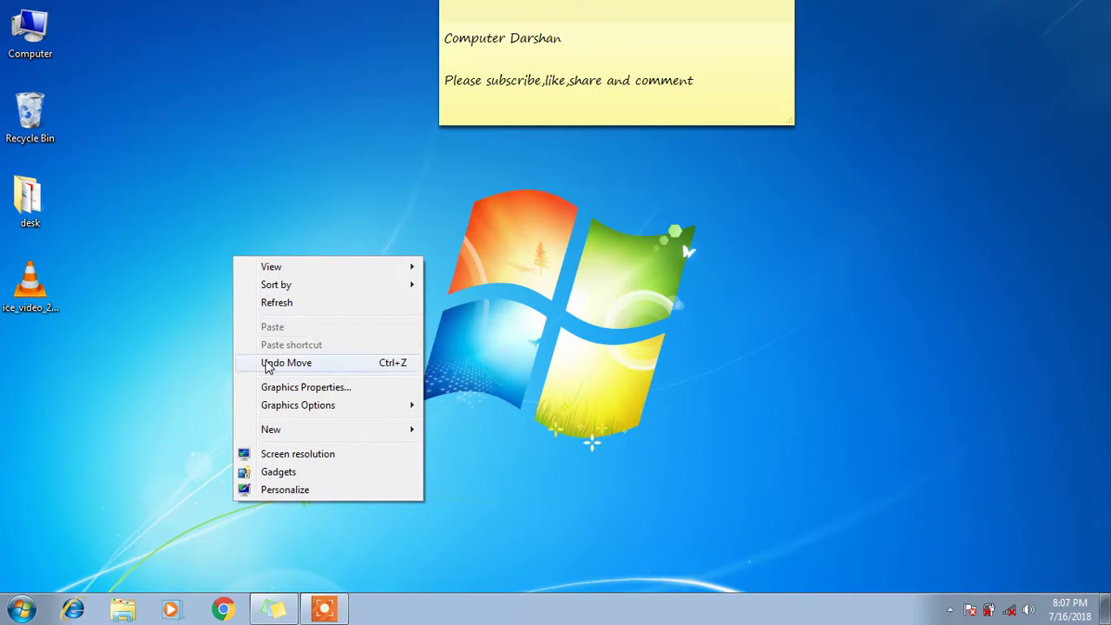
pyautogui.moveTo(272, 430)
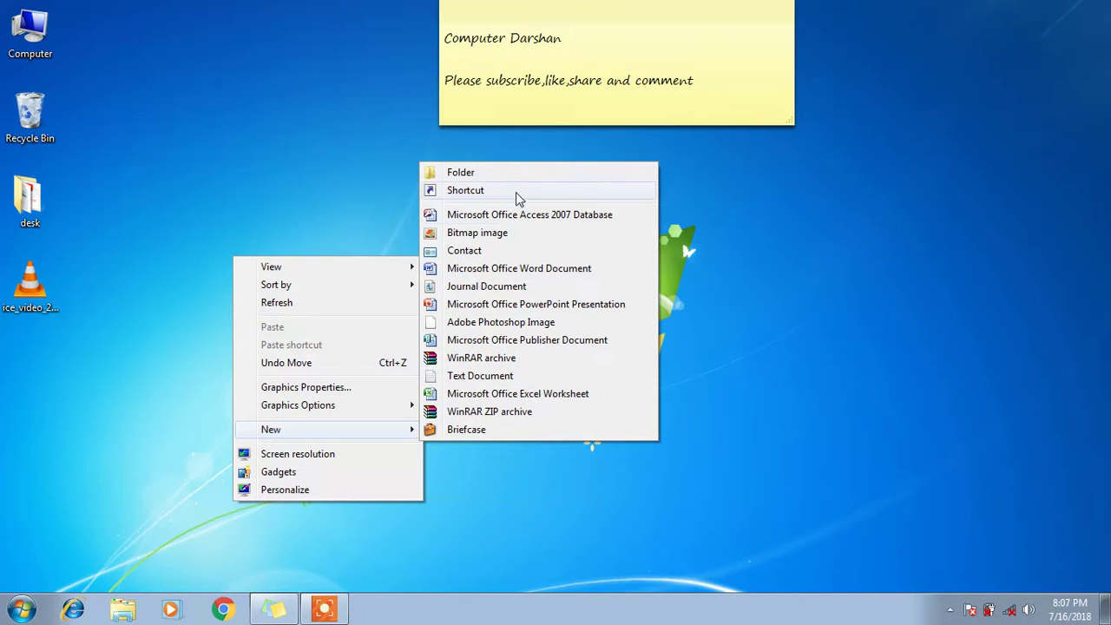
pyautogui.click(474, 173)
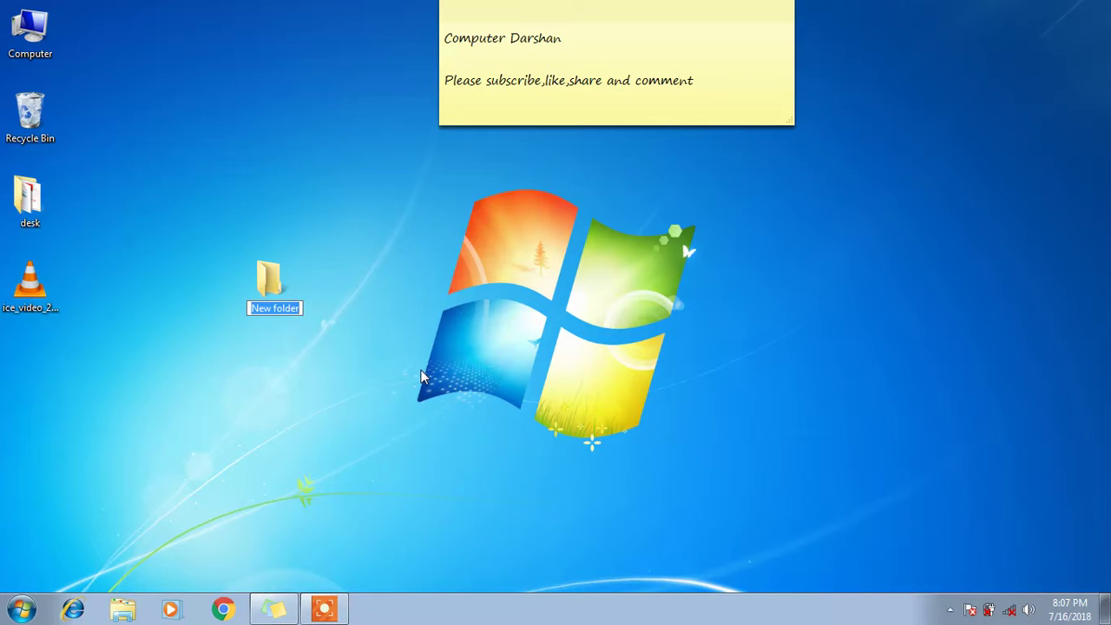
pyautogui.write('rf')
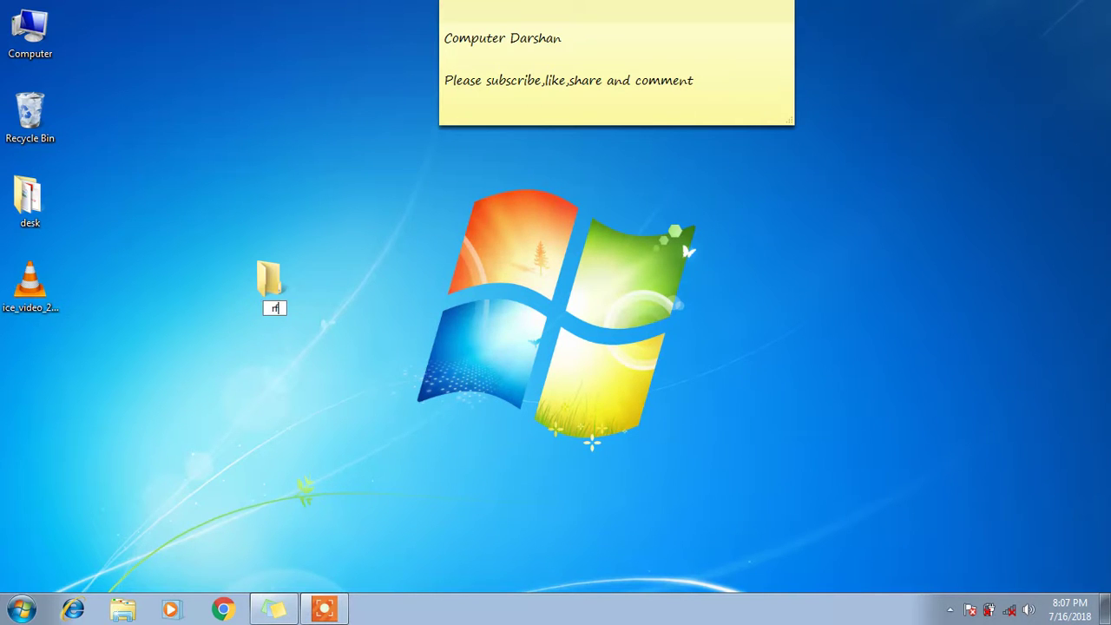
pyautogui.press('BackSpace')
pyautogui.press('BackSpace')
pyautogui.write('education')
pyautogui.press('Return')
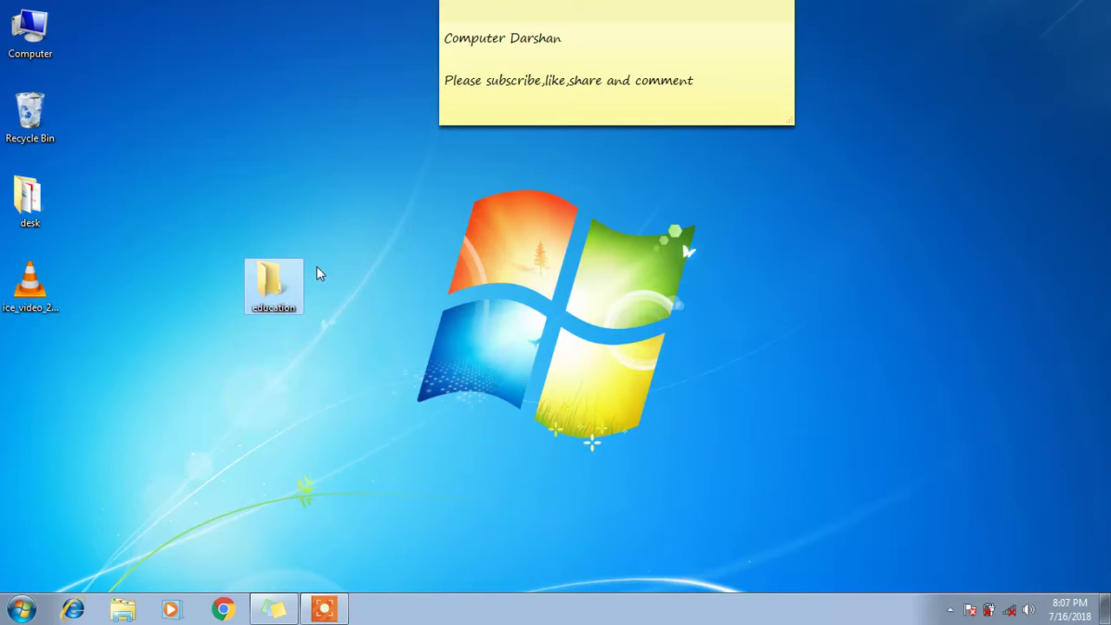
# Step: Open the sharing settings in the education folder's properties and add Everyone to the people it is shared with
pyautogui.rightClick(263, 286)
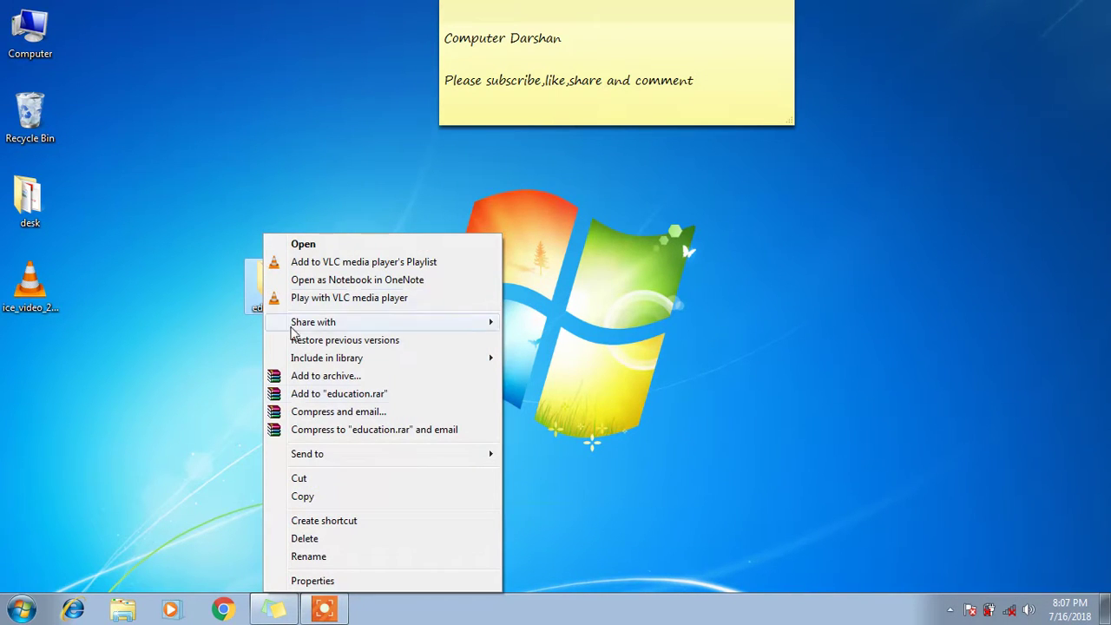
pyautogui.click(312, 581)
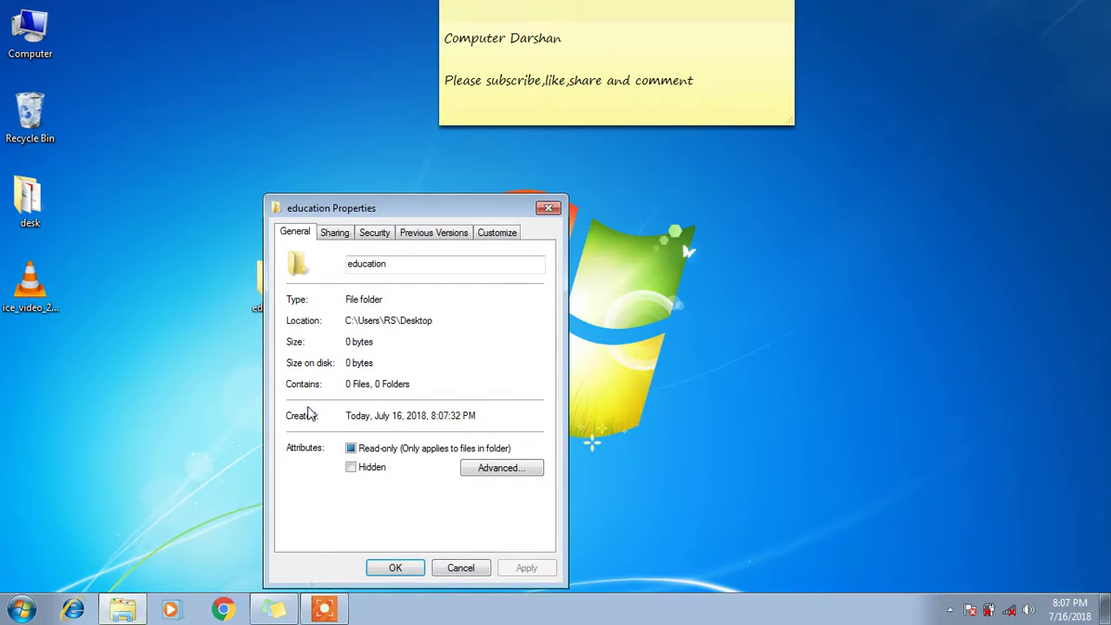
pyautogui.click(334, 232)
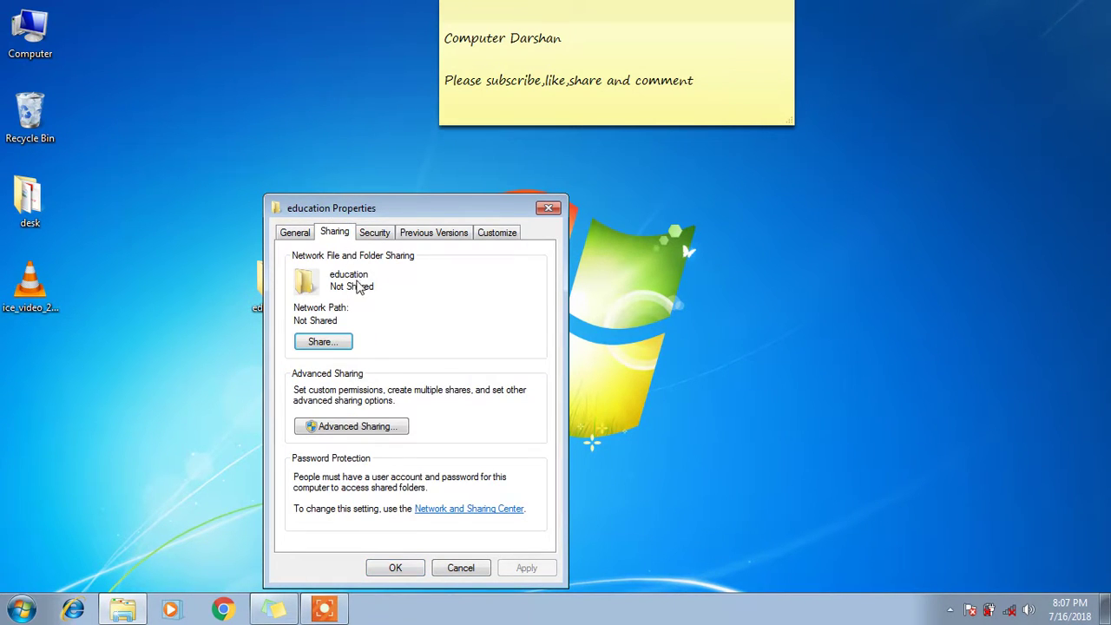
pyautogui.click(322, 342)
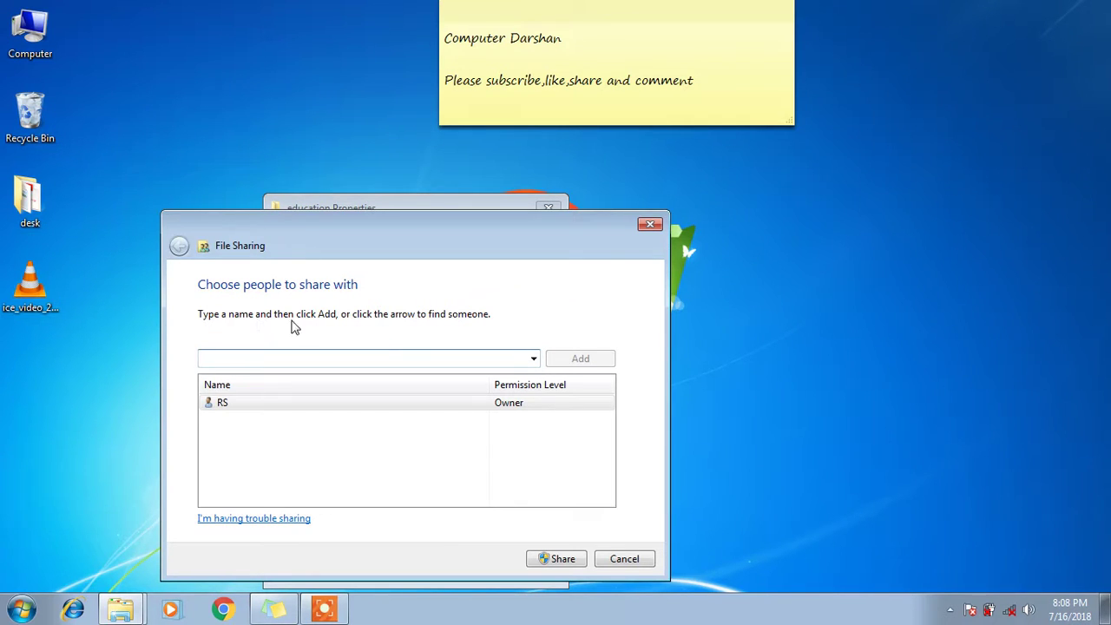
pyautogui.click(532, 358)
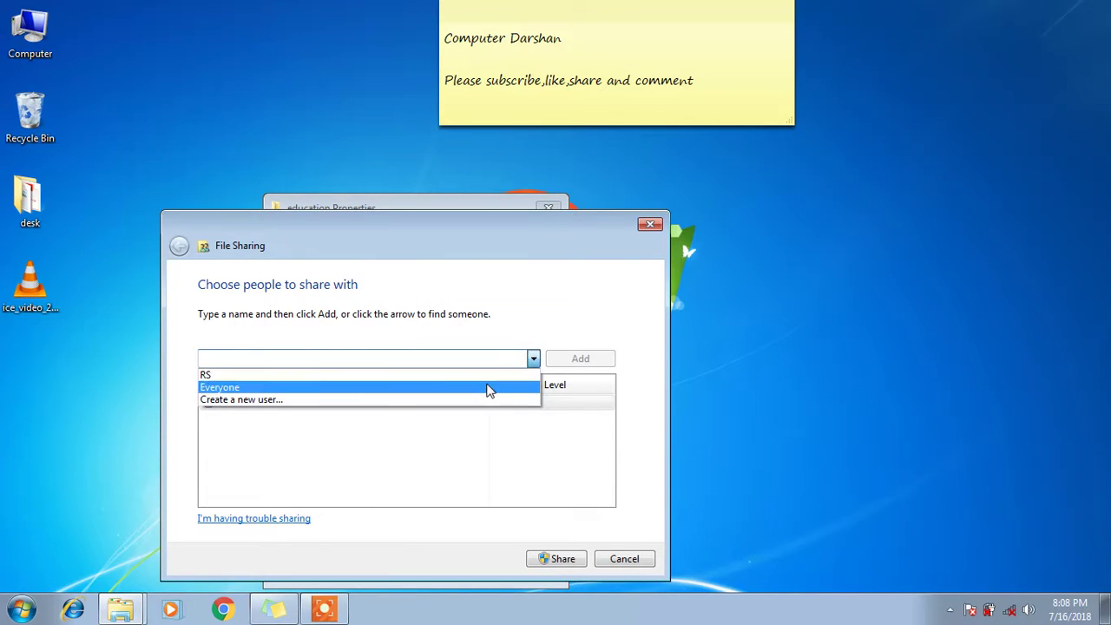
pyautogui.click(342, 387)
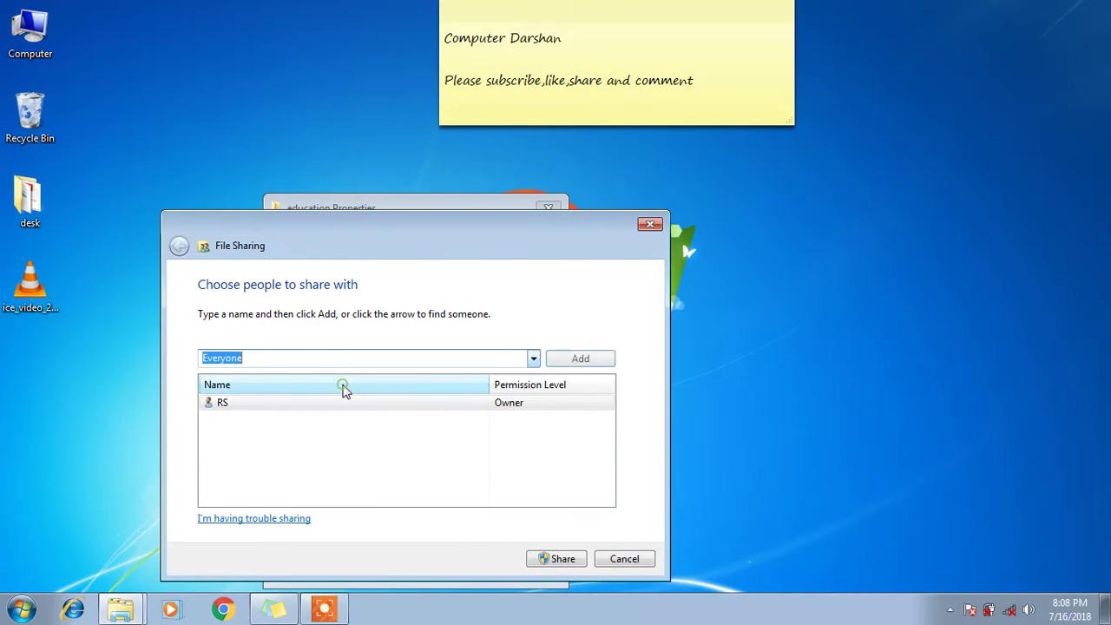
pyautogui.click(588, 360)
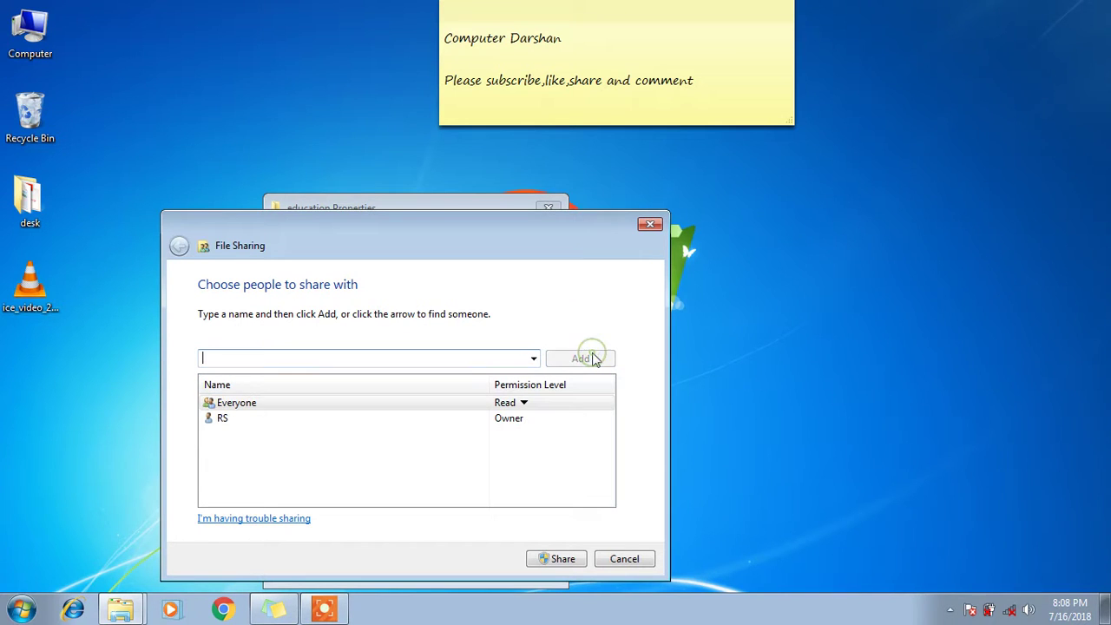
# Step: Give Everyone the Read/Write permission level, share the education folder, and close its properties
pyautogui.click(523, 403)
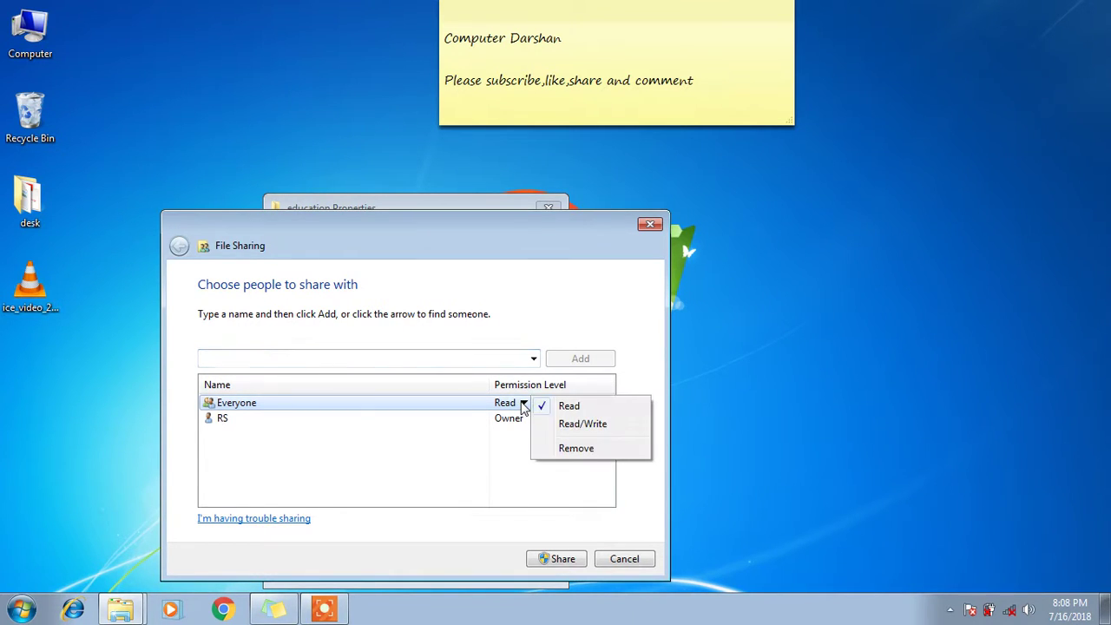
pyautogui.click(581, 426)
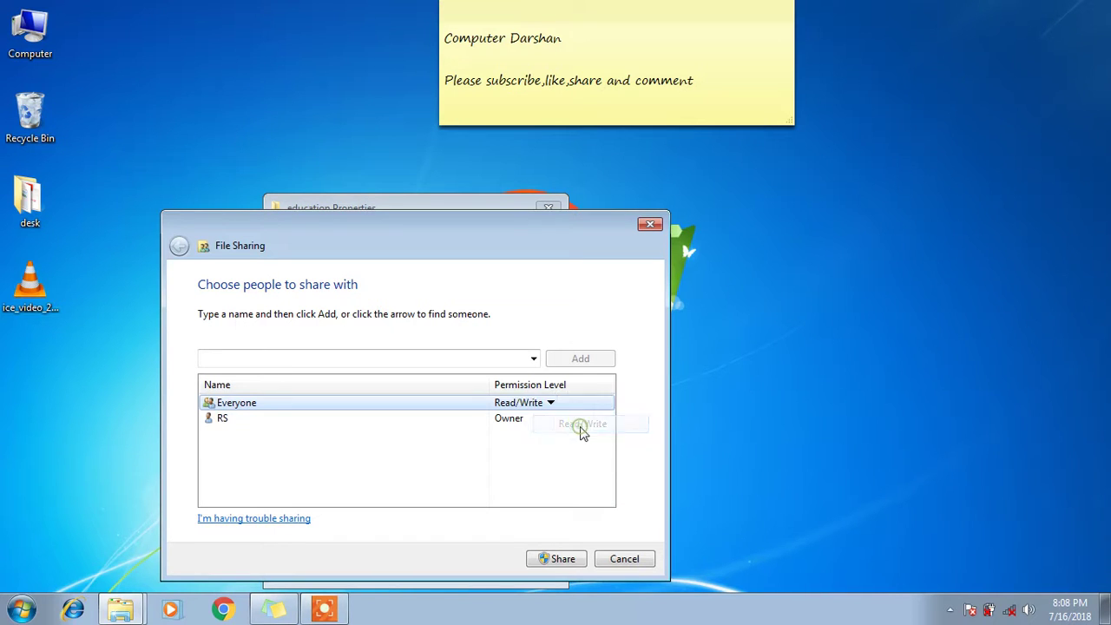
pyautogui.click(561, 560)
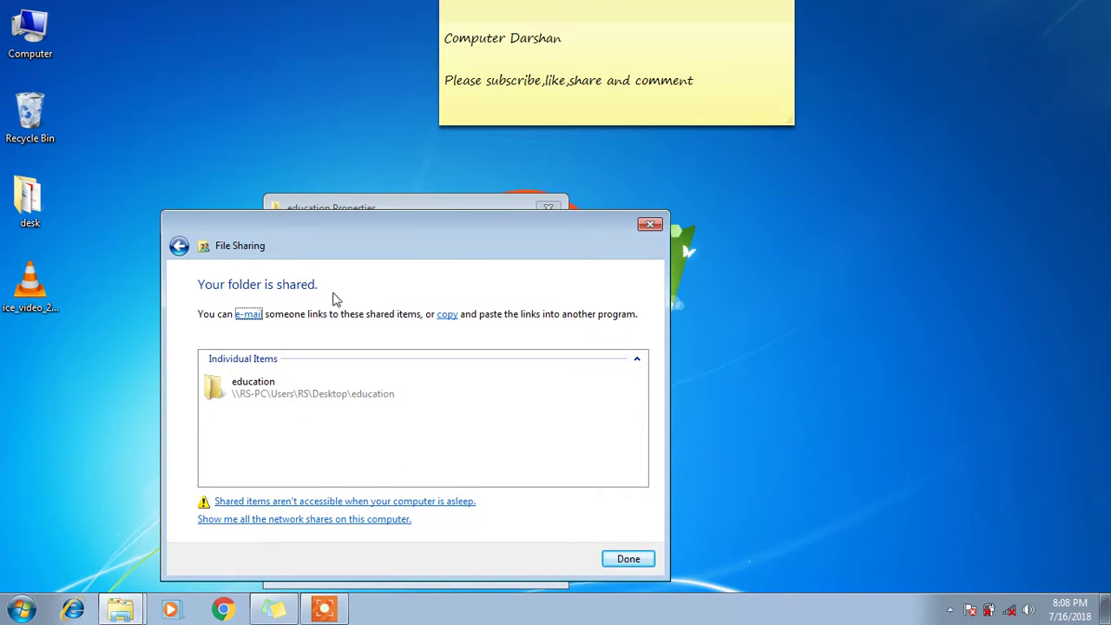
pyautogui.click(633, 562)
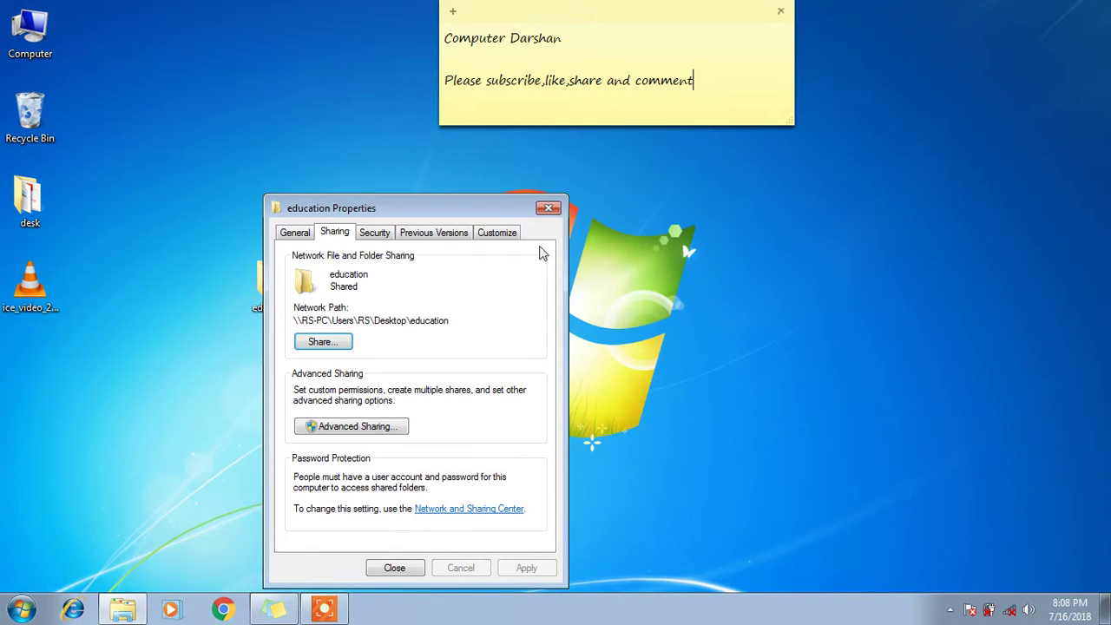
pyautogui.click(542, 206)
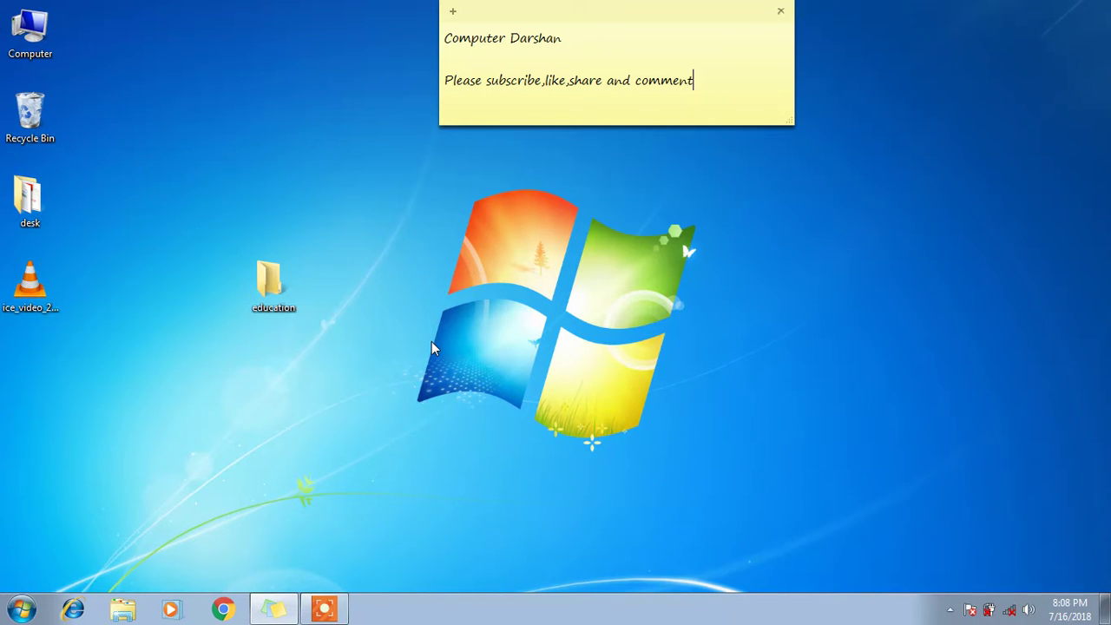
# Step: Launch the Command Prompt with the Run command cmd and execute ipconfig
pyautogui.press('super+r')
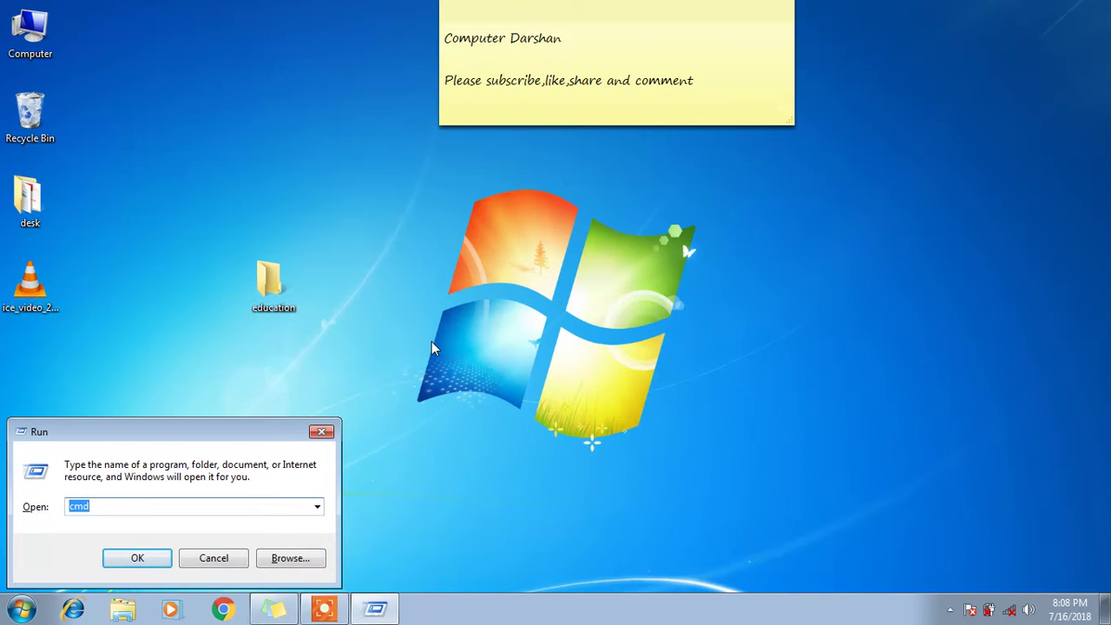
pyautogui.press('BackSpace')
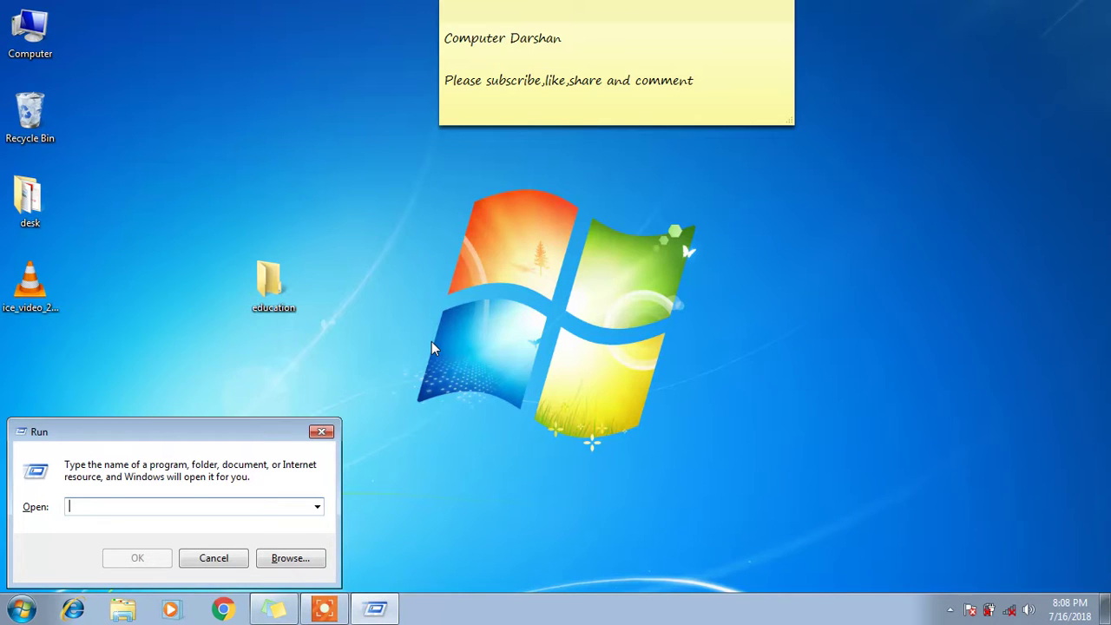
pyautogui.write('cmd')
pyautogui.press('Return')
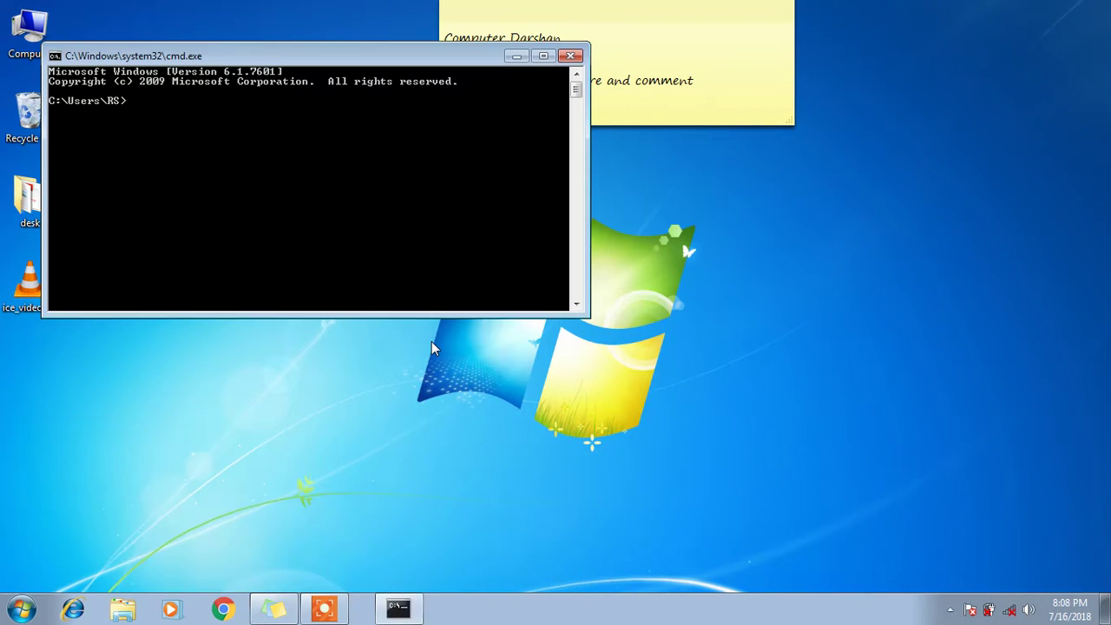
pyautogui.write('ipconf')
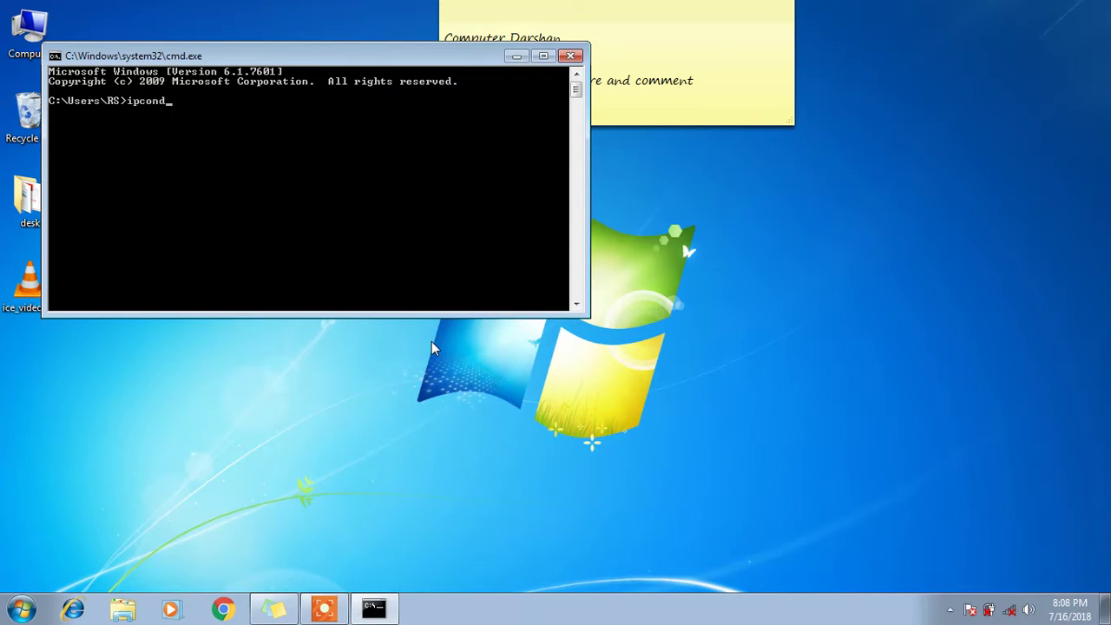
pyautogui.write('ig')
pyautogui.press('Return')
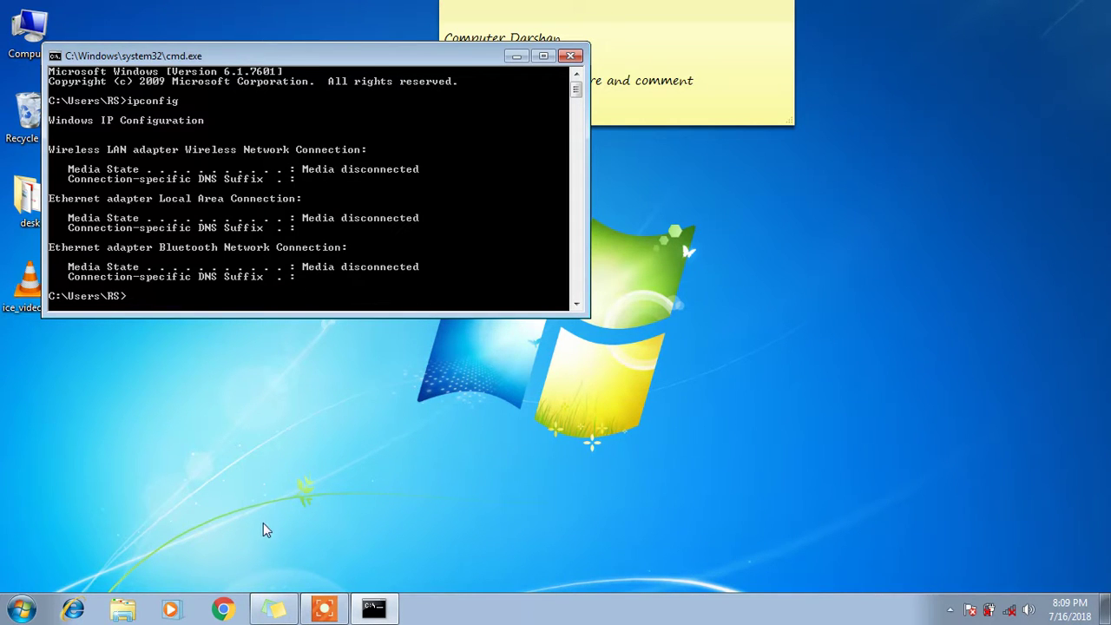
pyautogui.click(324, 607)
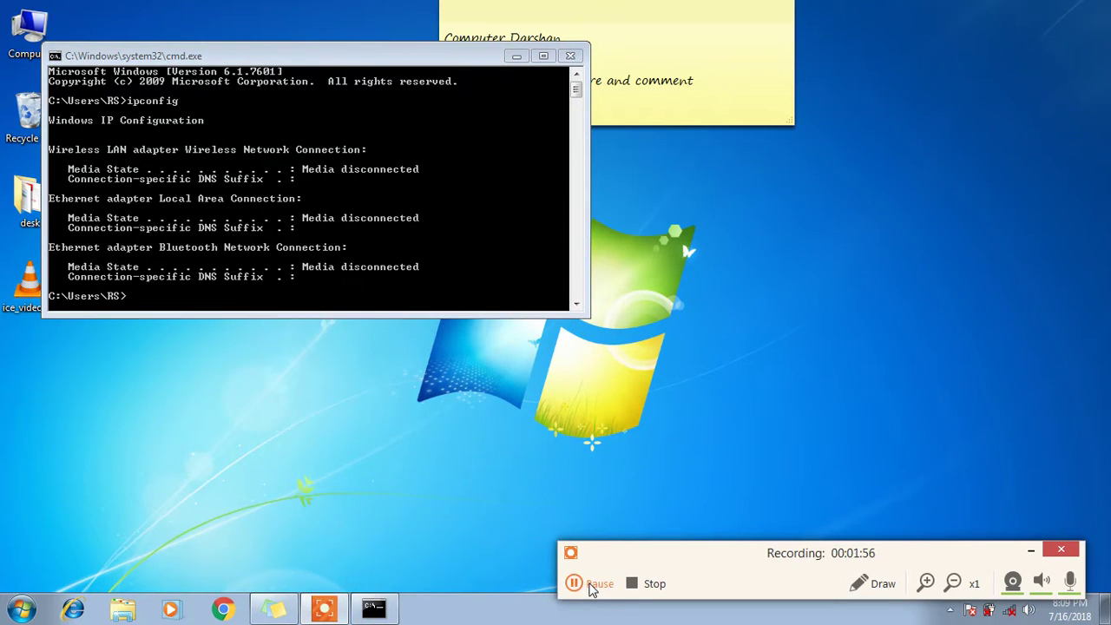
pyautogui.click(580, 583)
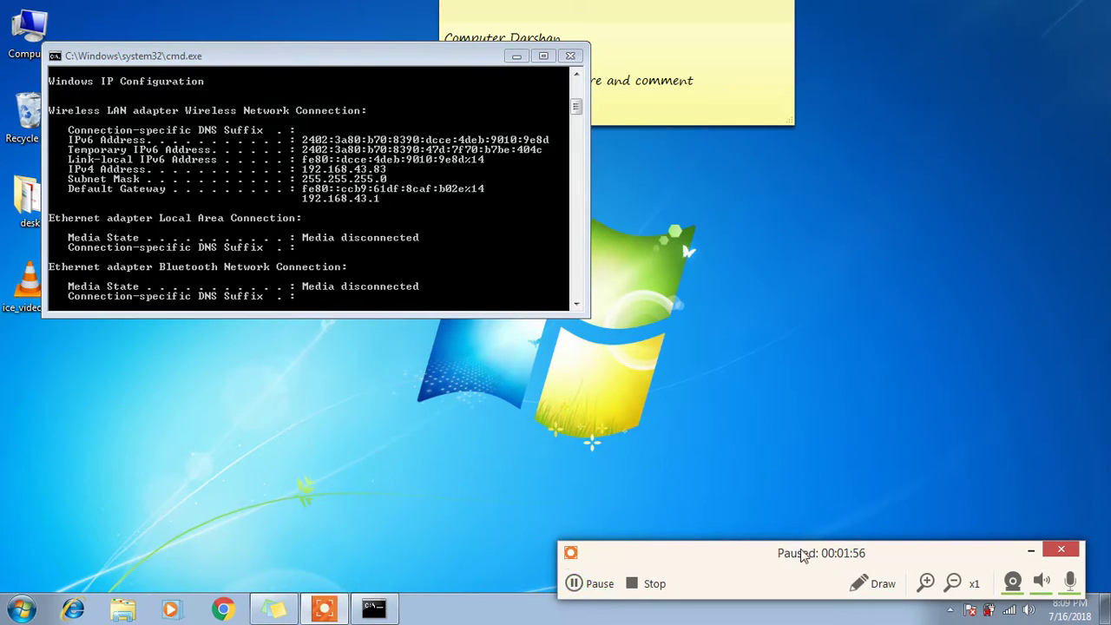
pyautogui.click(1030, 551)
# Step: Run ipconfig again, check the wireless adapter's IPv4 address, and minimize the Command Prompt
pyautogui.scroll(-6, 351, 241)
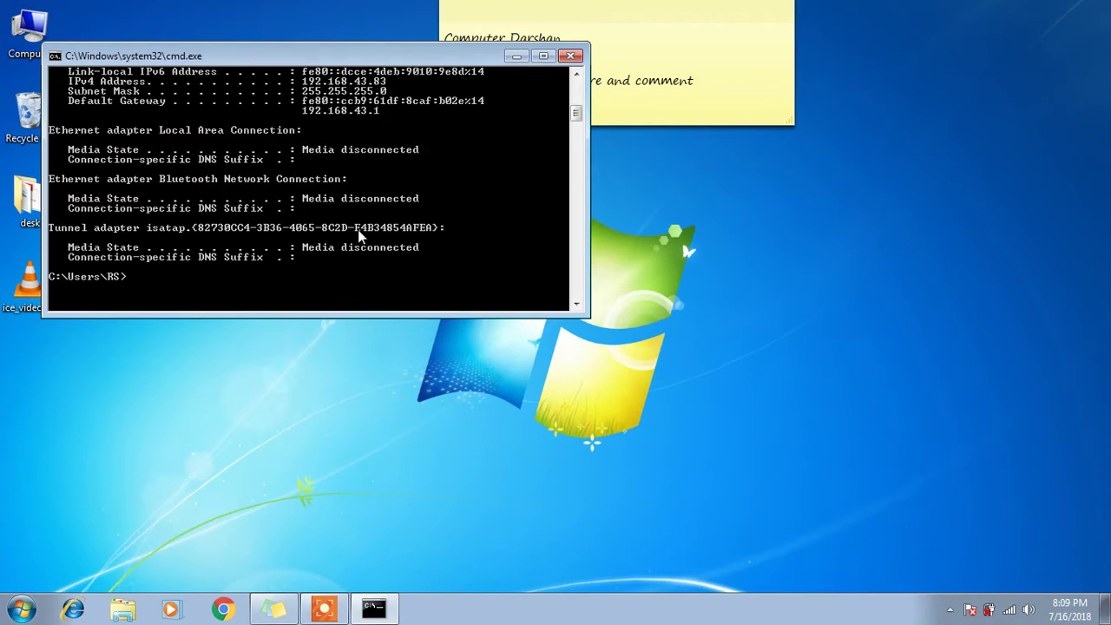
pyautogui.write('ipconfig')
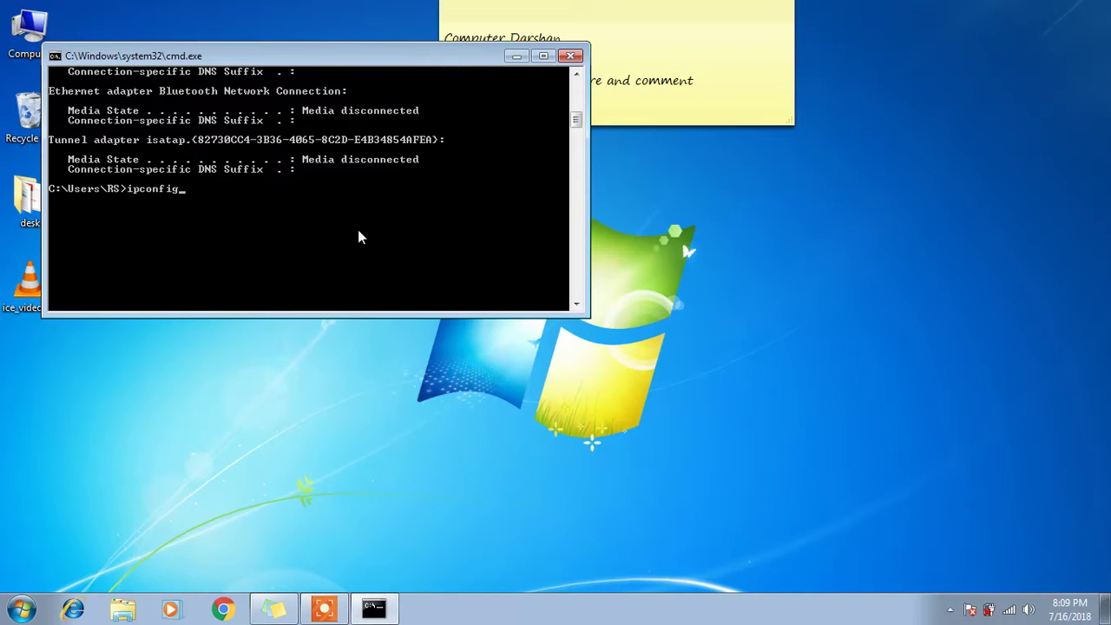
pyautogui.press('Return')
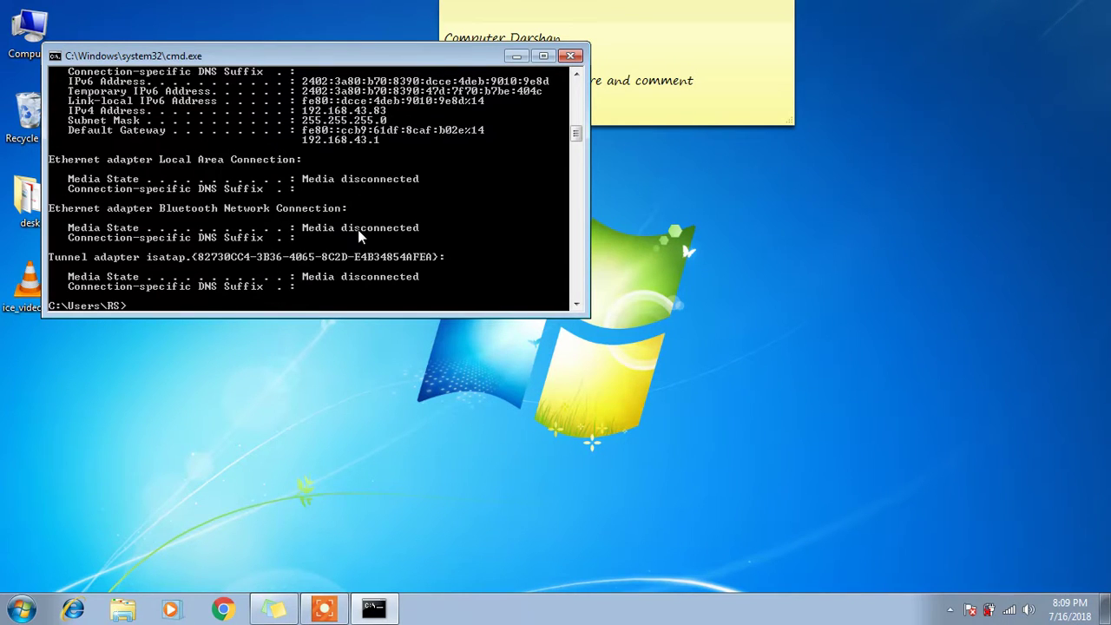
pyautogui.scroll(1, 357, 228)
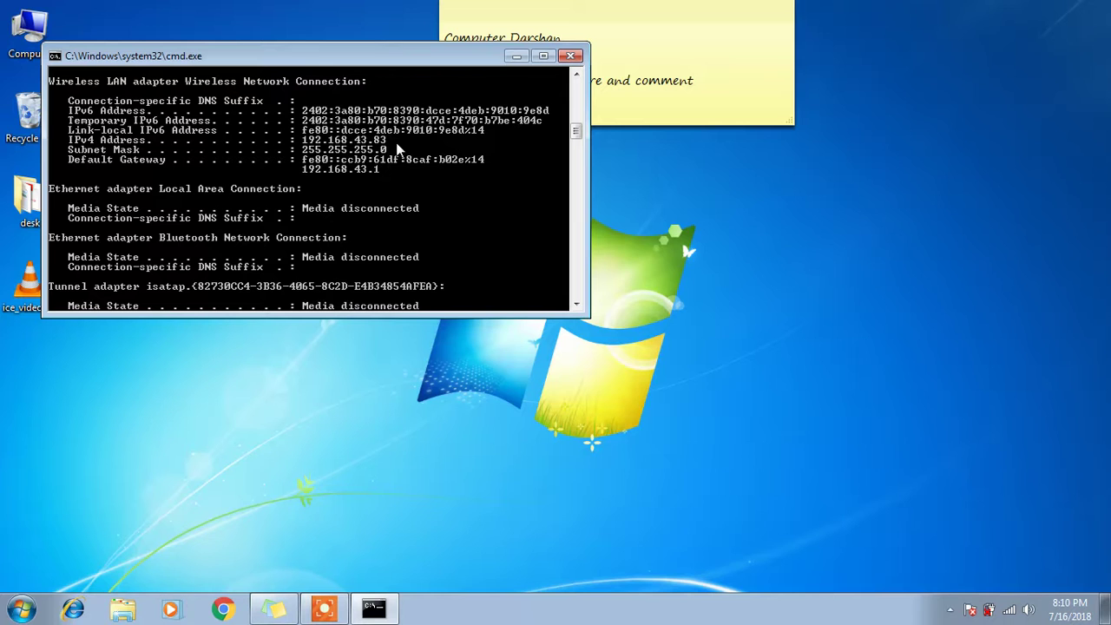
pyautogui.click(516, 56)
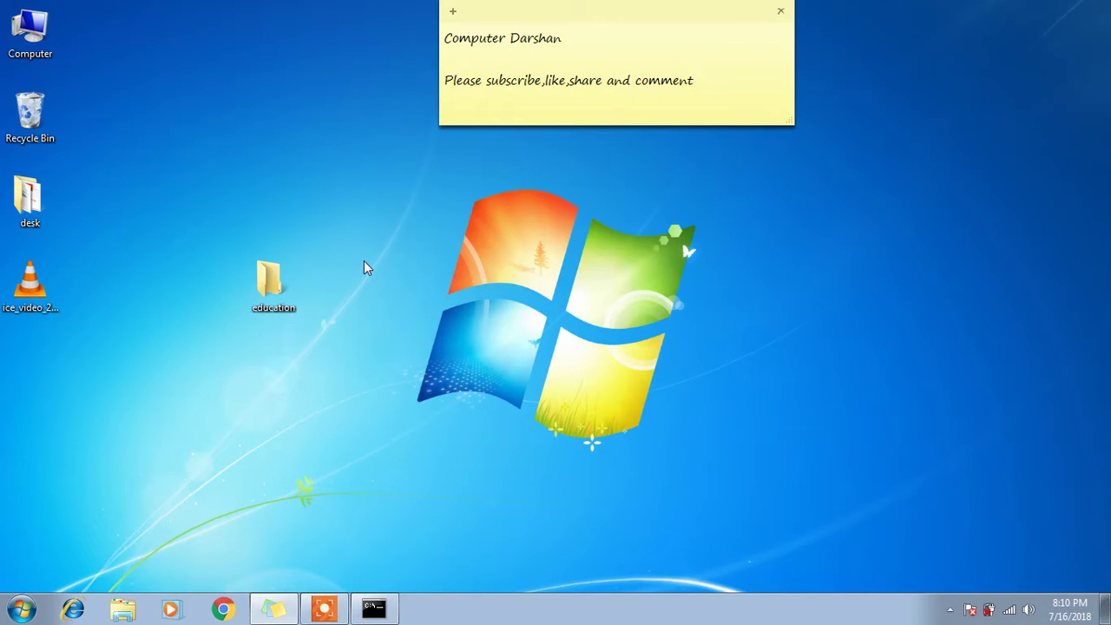
# Step: Open the network address \\192.168.43.83 with the Run command, checking the IPv4 address in the Command Prompt while entering it
pyautogui.press('super+r')
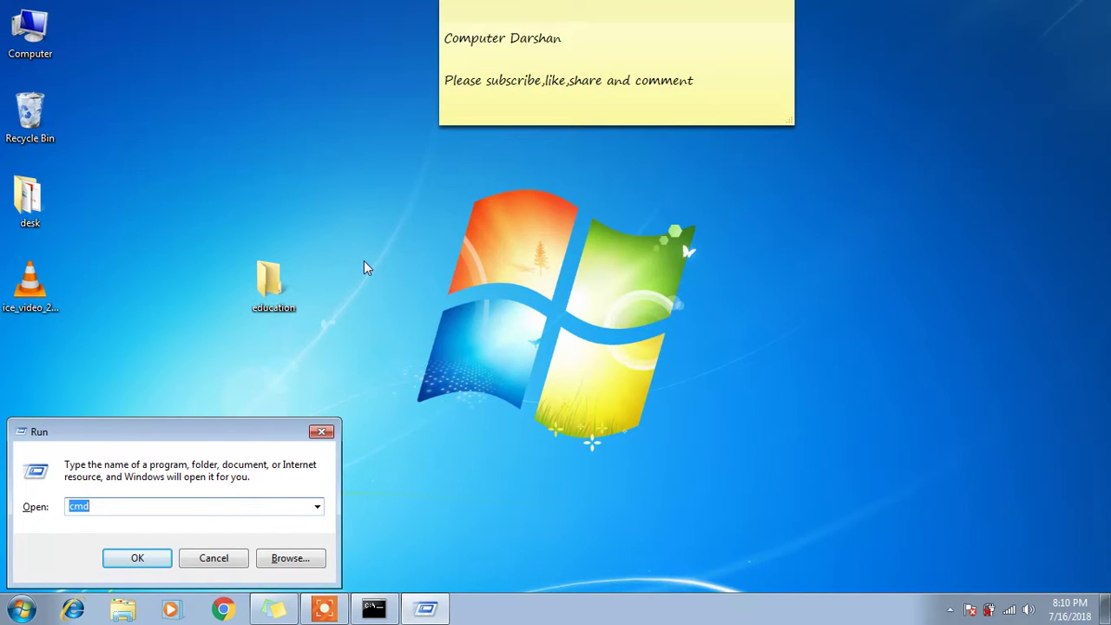
pyautogui.write('\\\\192.168.')
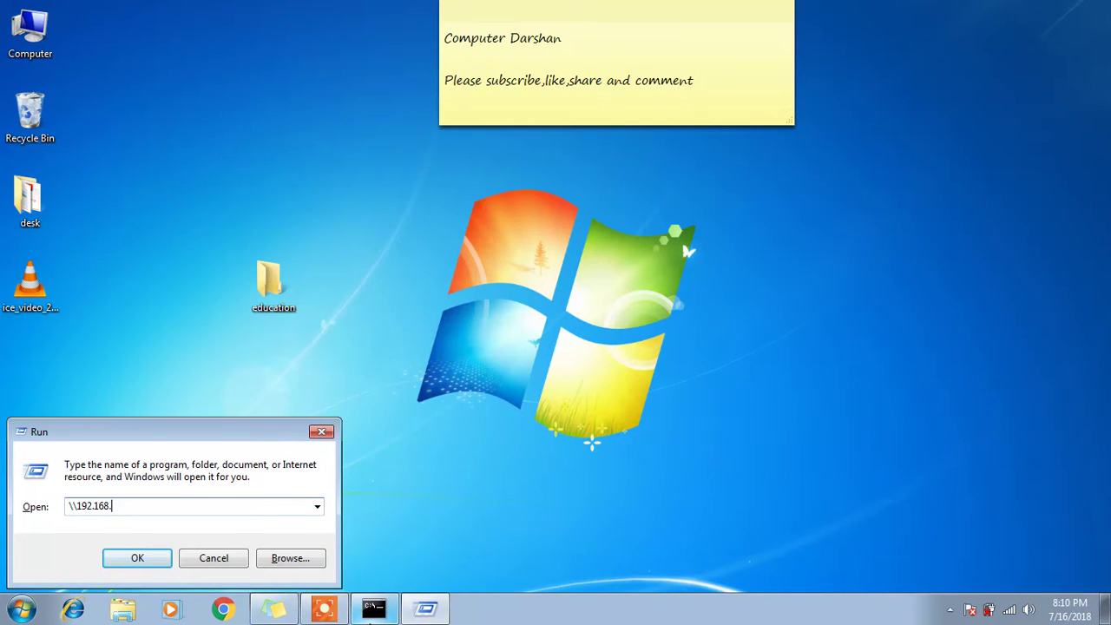
pyautogui.click(373, 608)
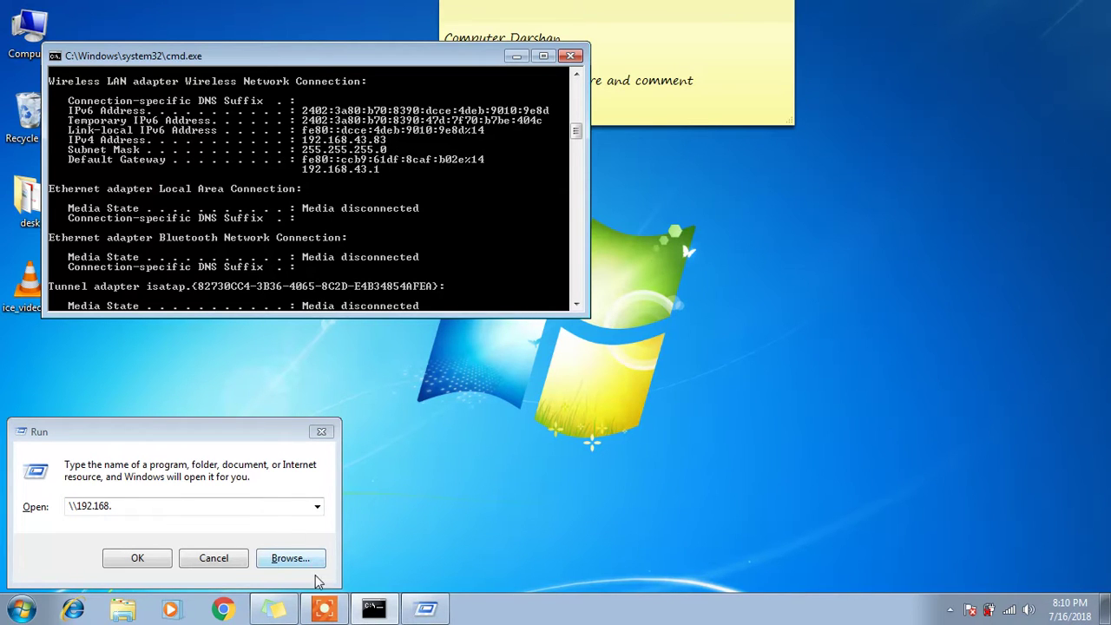
pyautogui.click(373, 608)
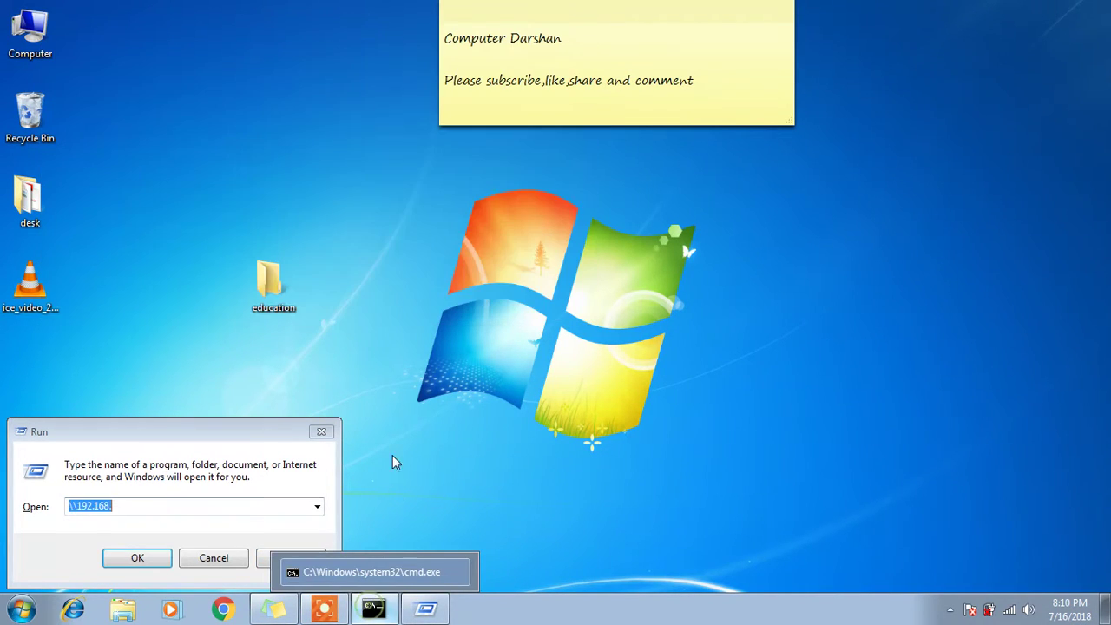
pyautogui.click(156, 505)
pyautogui.write('43.83')
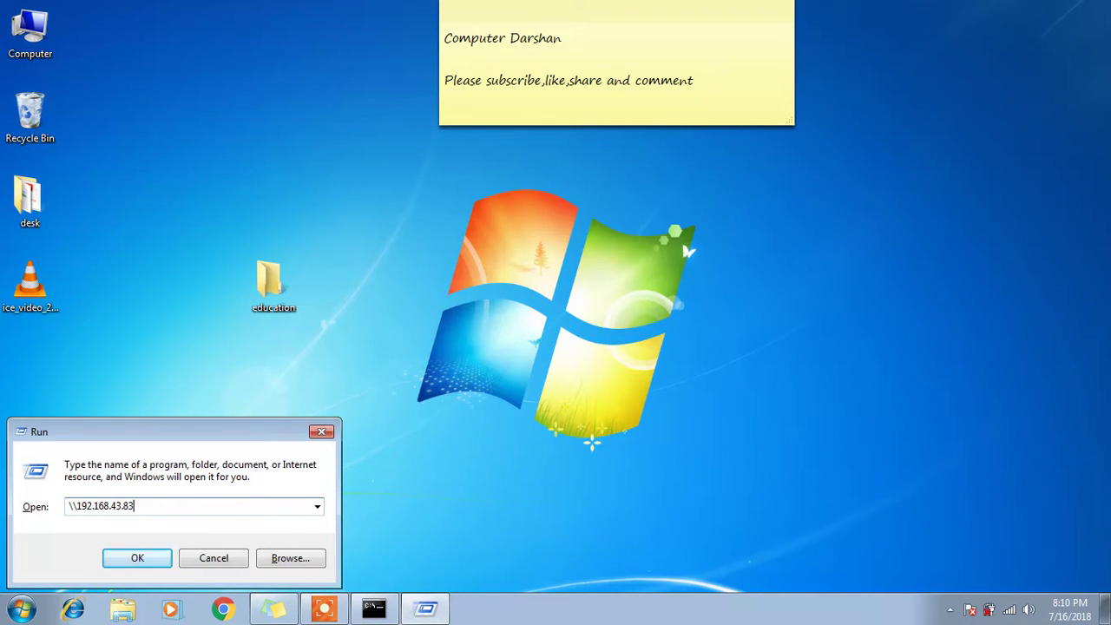
pyautogui.press('Return')
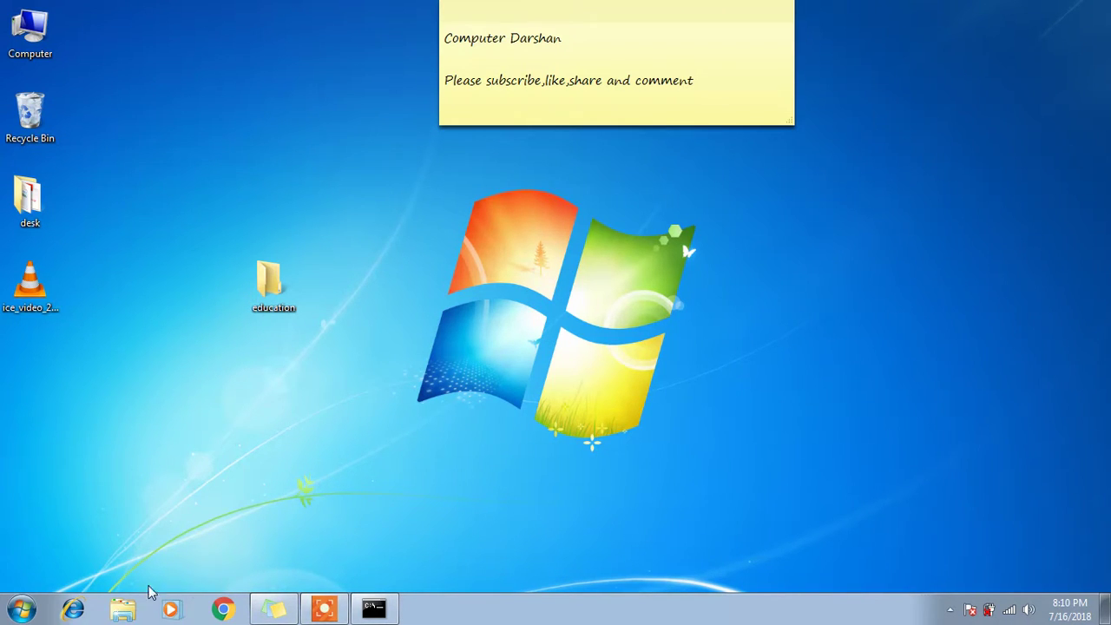
# Step: Reopen the network address \\192.168.43.83 with the Run command
pyautogui.click(21, 613)
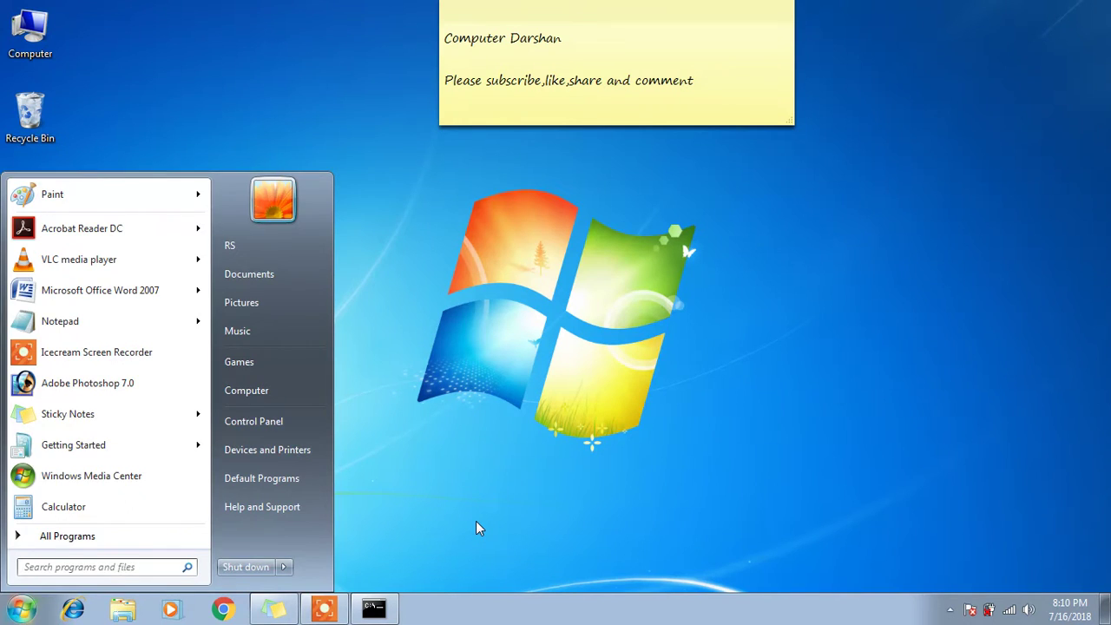
pyautogui.press('super+r')
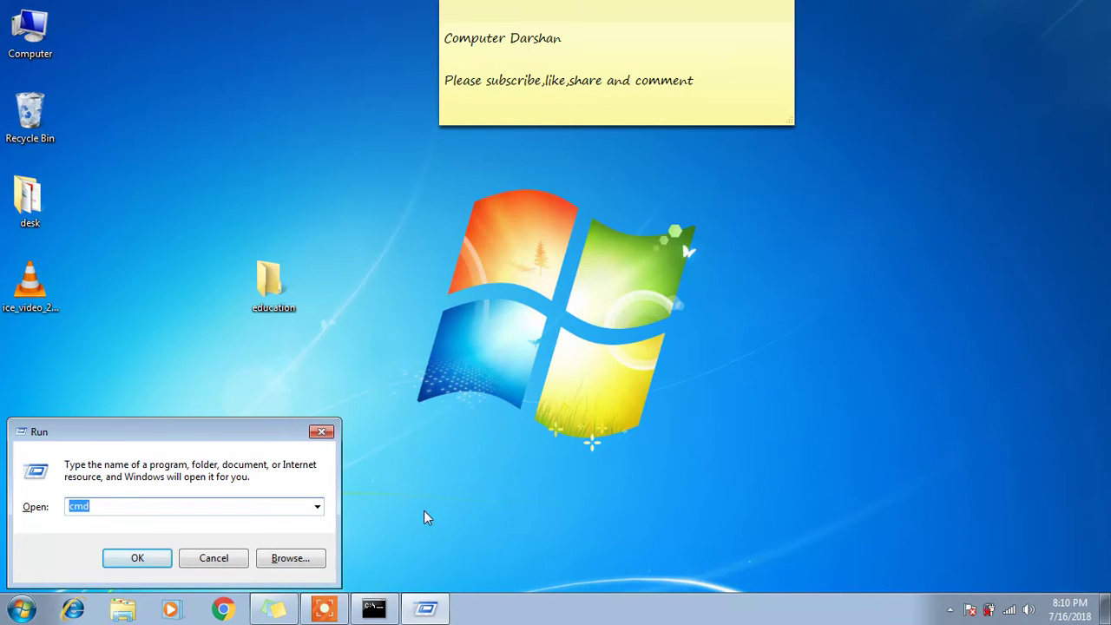
pyautogui.write('\\\\1')
pyautogui.press('Return')
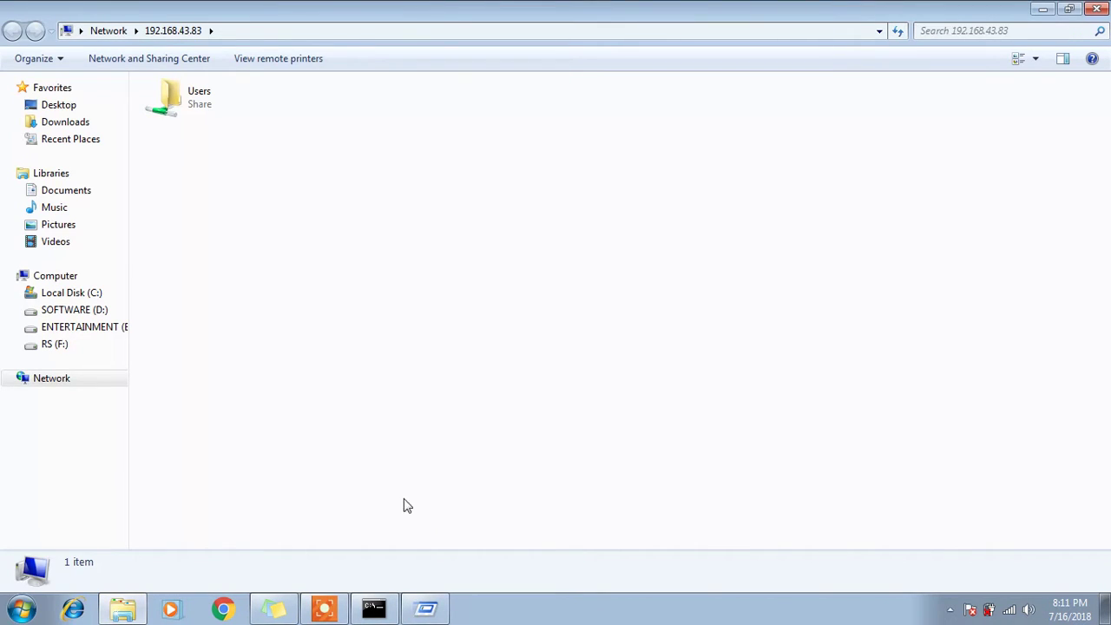
# Step: Browse the share through Users, RS and Desktop into the education folder, go back to Desktop, and minimize the window
pyautogui.doubleClick(206, 111)
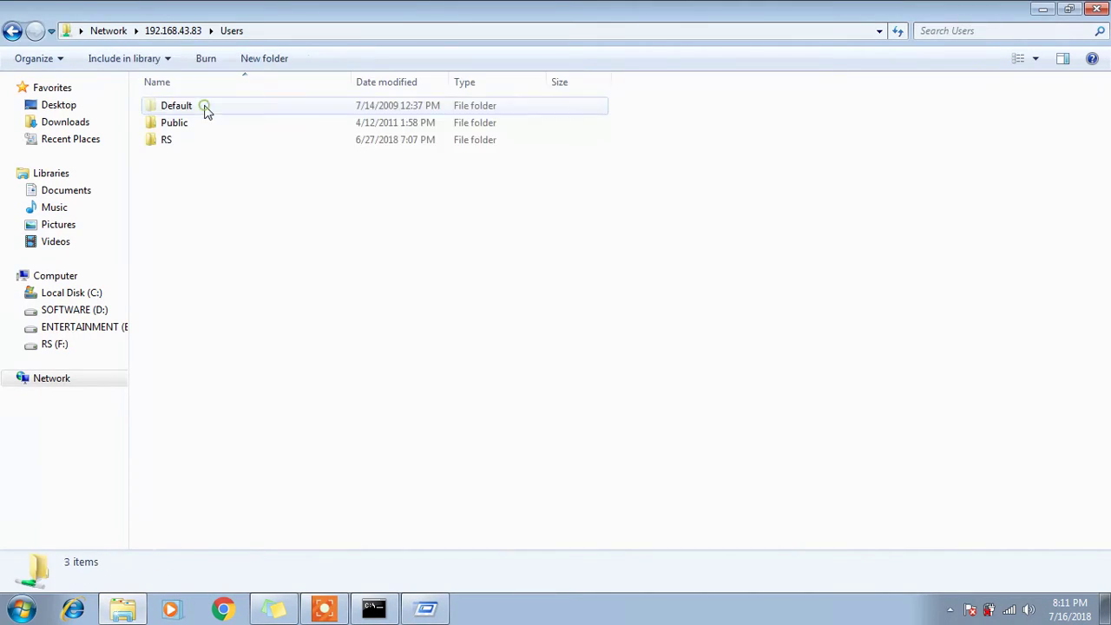
pyautogui.doubleClick(174, 145)
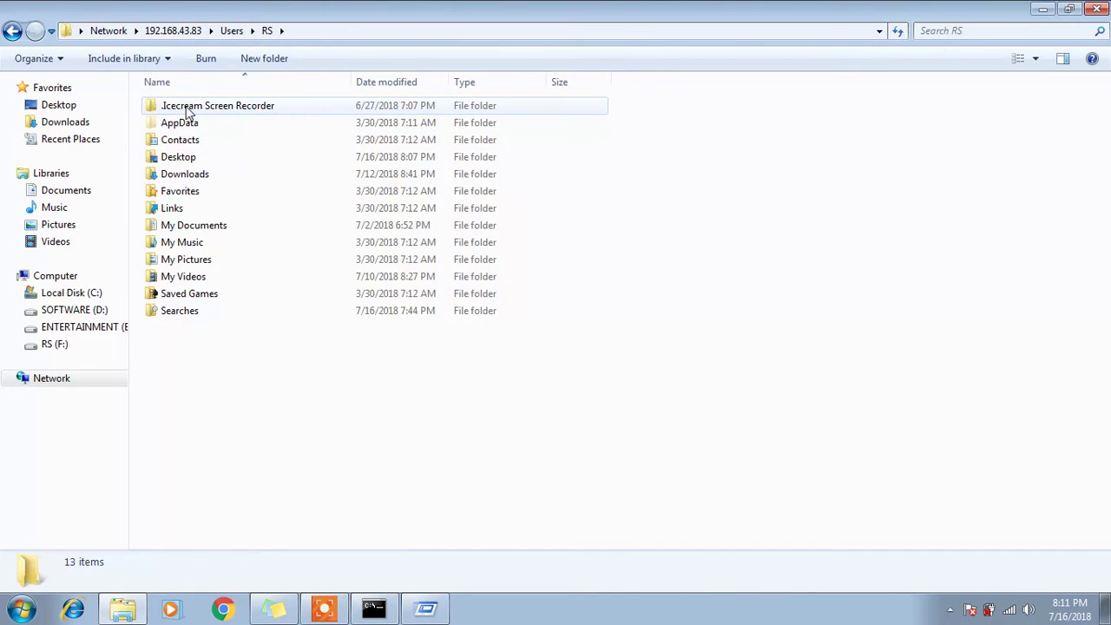
pyautogui.doubleClick(184, 162)
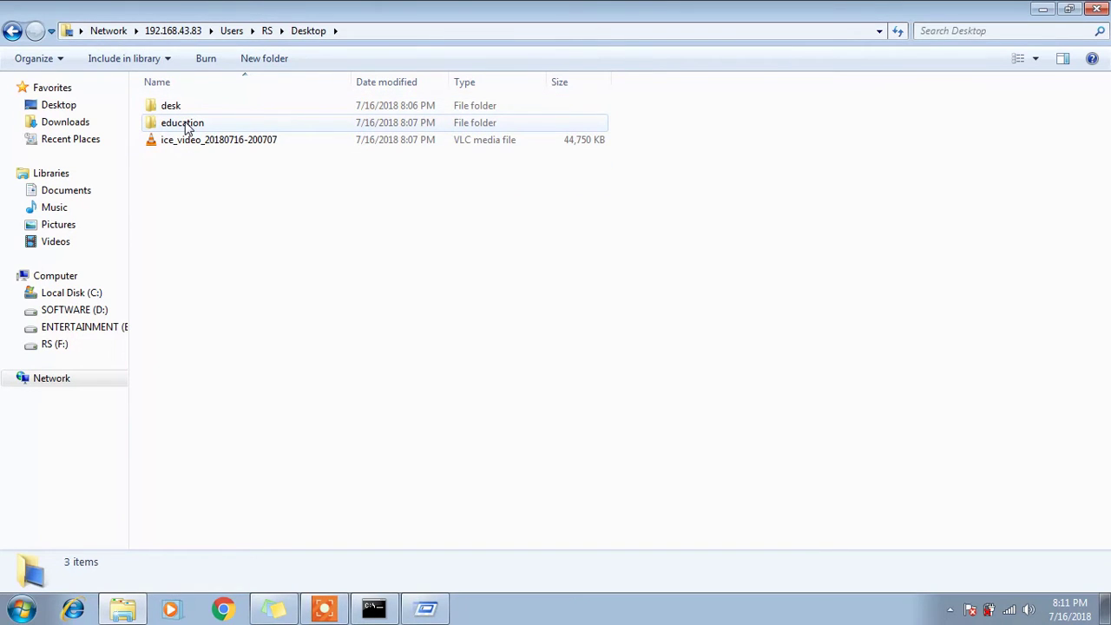
pyautogui.doubleClick(205, 126)
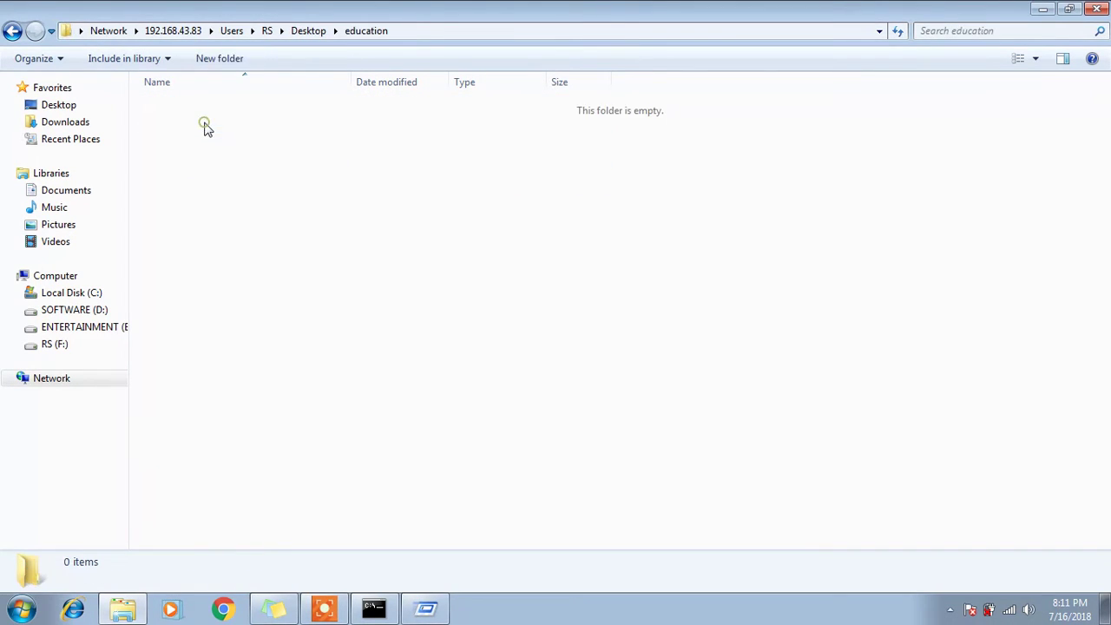
pyautogui.click(12, 30)
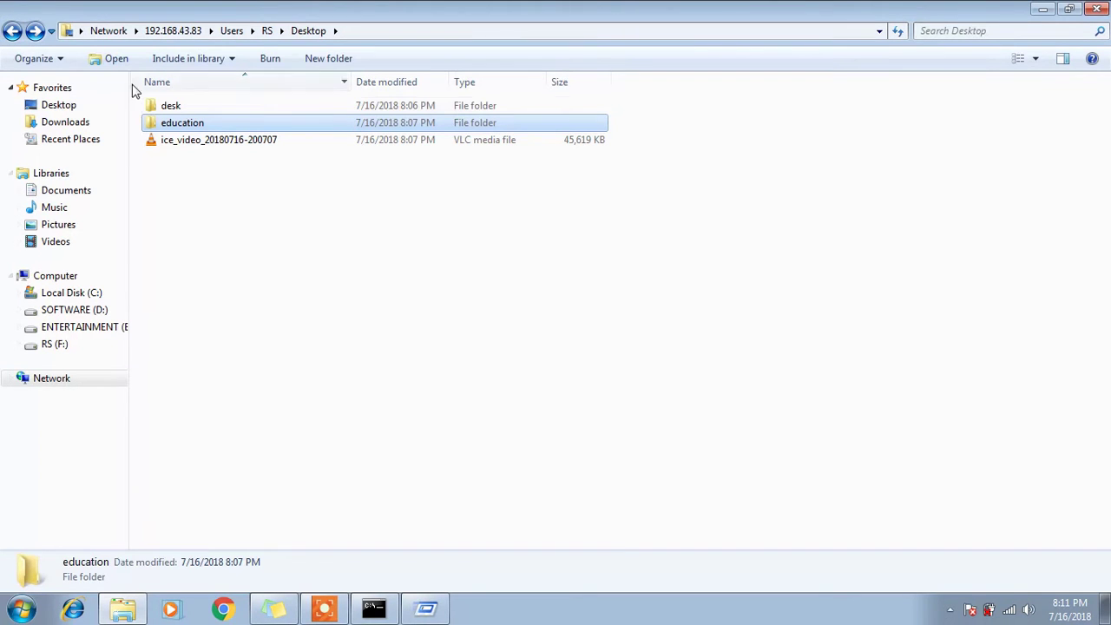
pyautogui.click(1042, 9)
pyautogui.press('super+r')
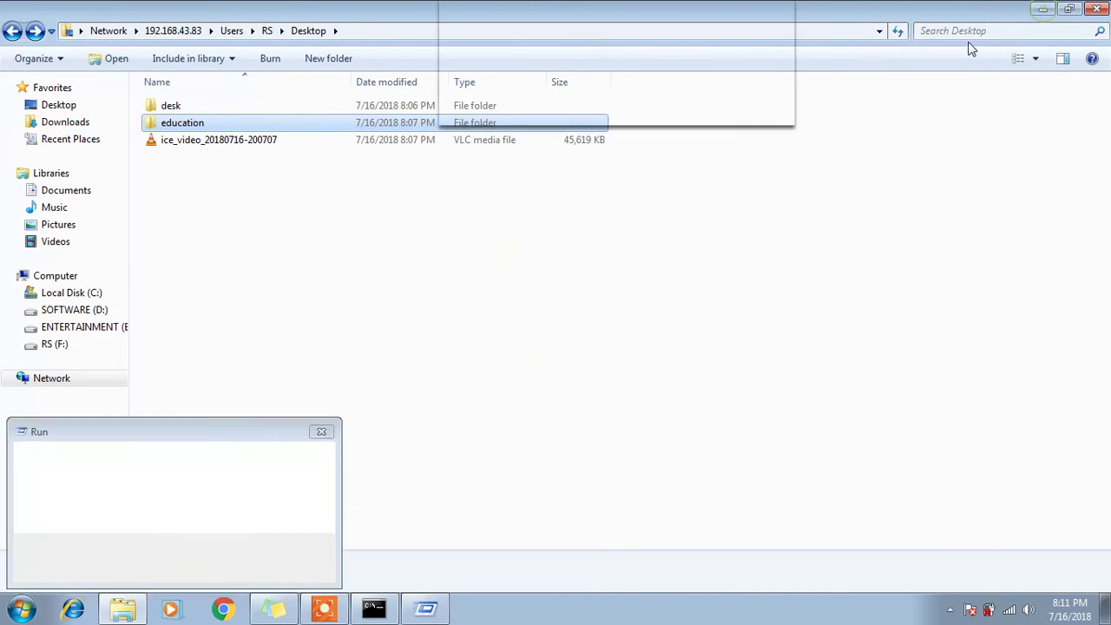
pyautogui.click(320, 431)
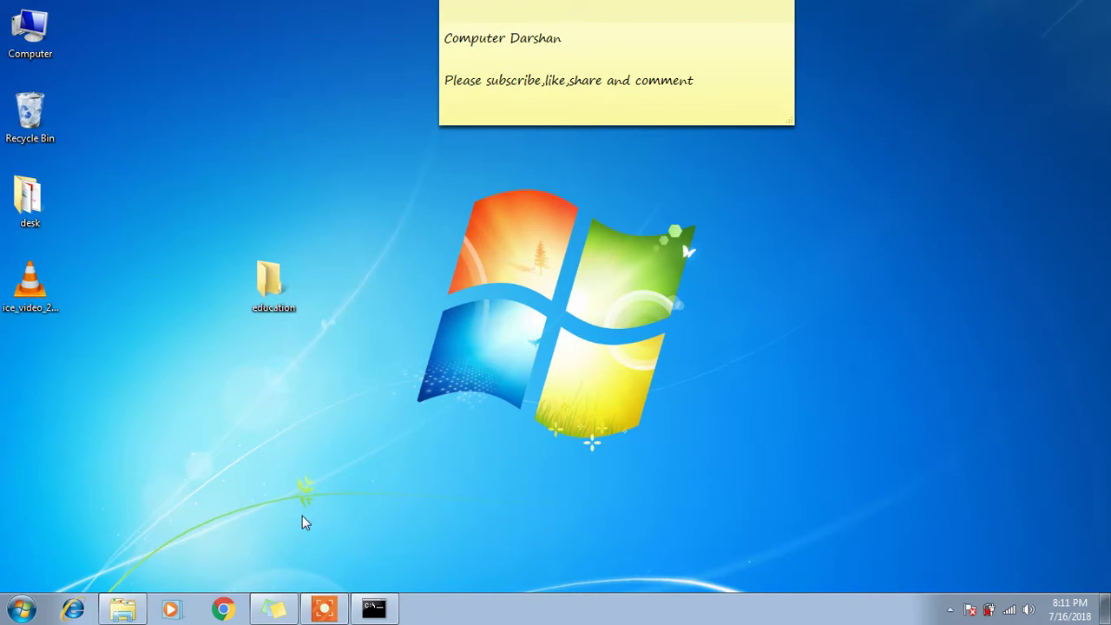
# Step: Create a new subfolder inside the desktop's education folder, keeping the default name, and close the window
pyautogui.doubleClick(286, 308)
pyautogui.rightClick(347, 268)
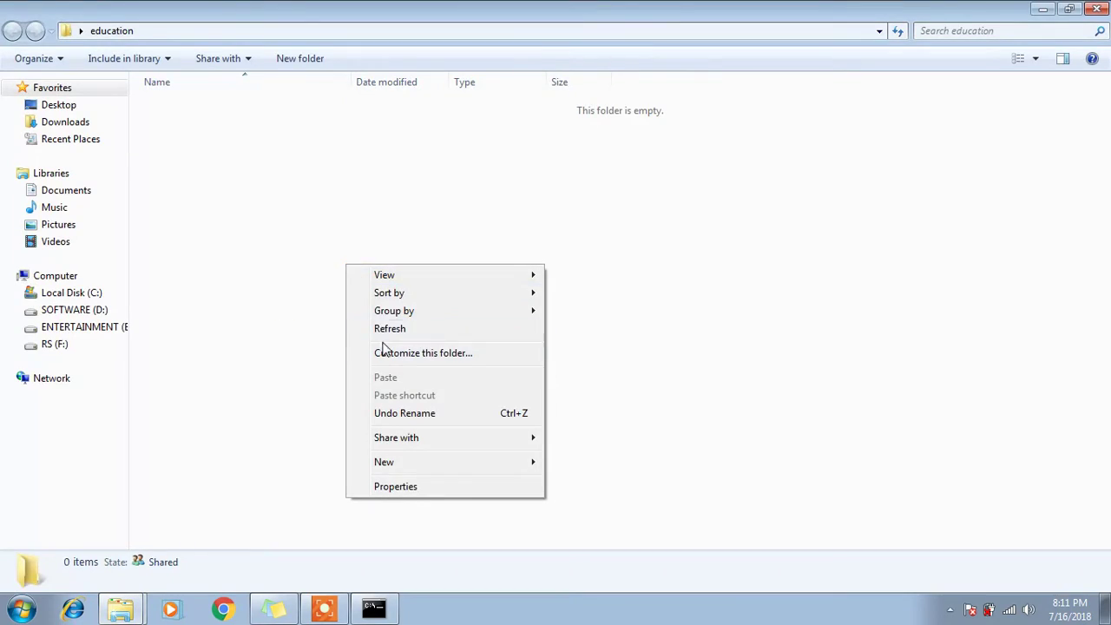
pyautogui.moveTo(392, 464)
pyautogui.click(598, 207)
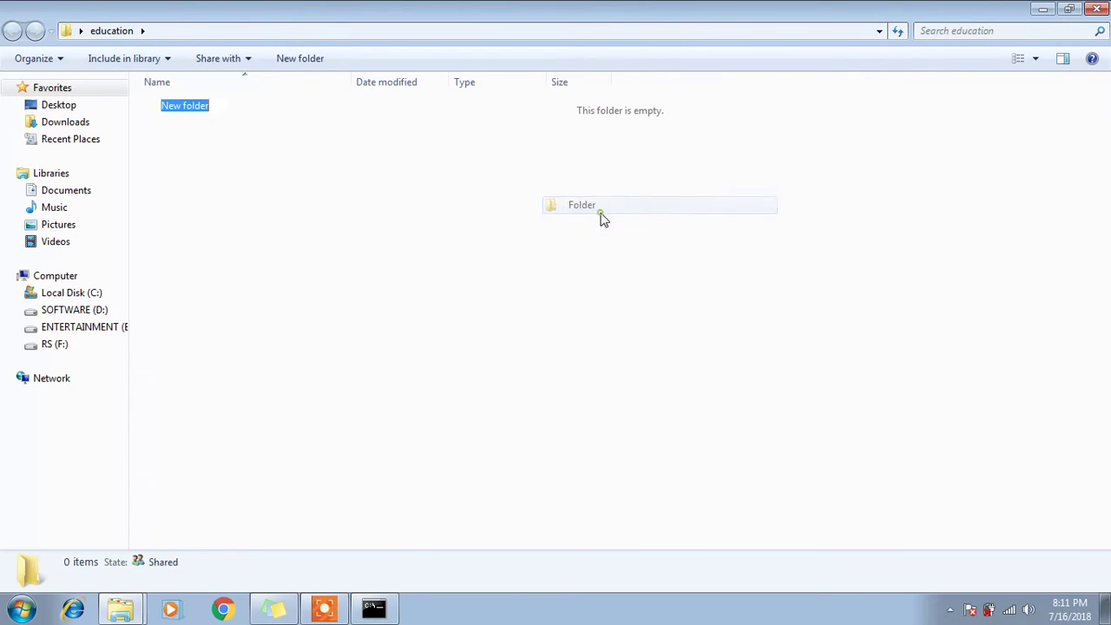
pyautogui.click(1105, 8)
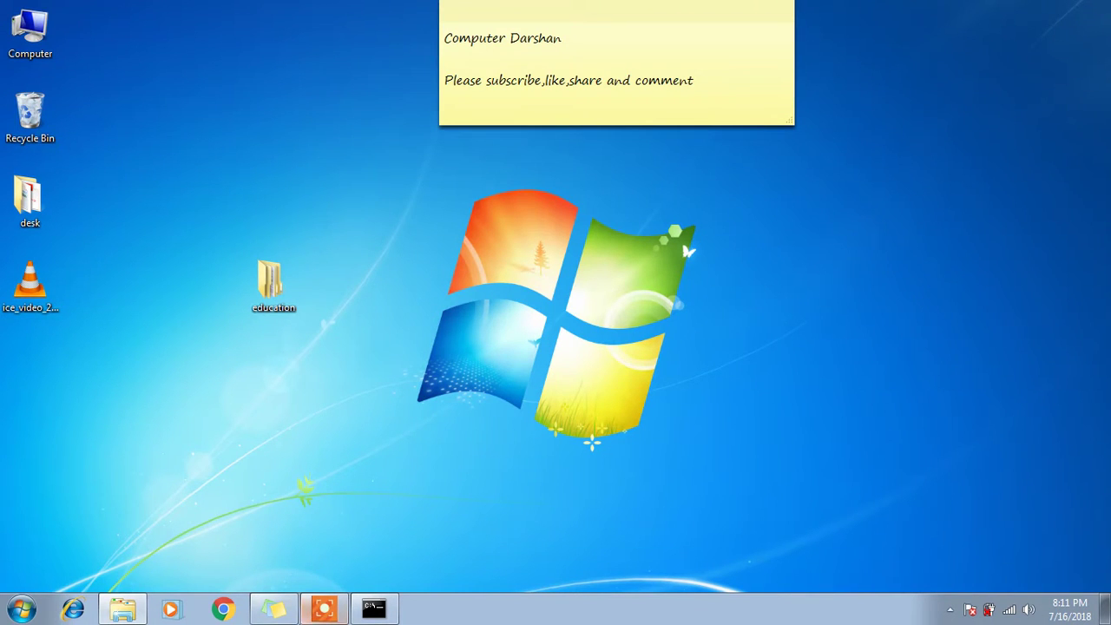
# Step: Delete the new subfolder from the education folder through the minimized network share window, and close the window
pyautogui.click(122, 609)
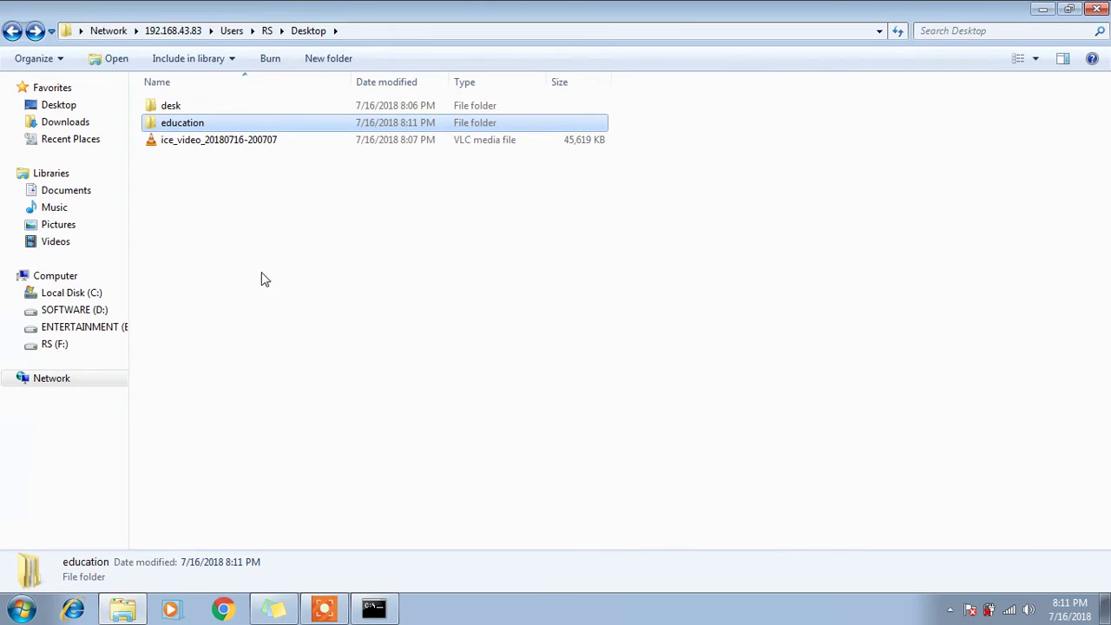
pyautogui.doubleClick(238, 124)
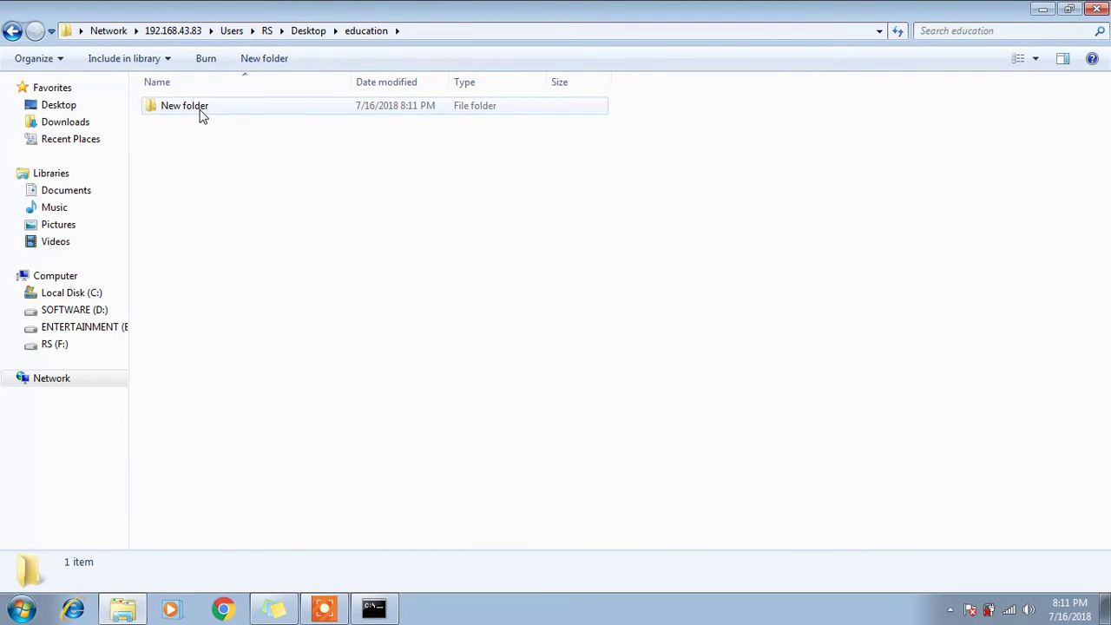
pyautogui.click(209, 113)
pyautogui.rightClick(209, 113)
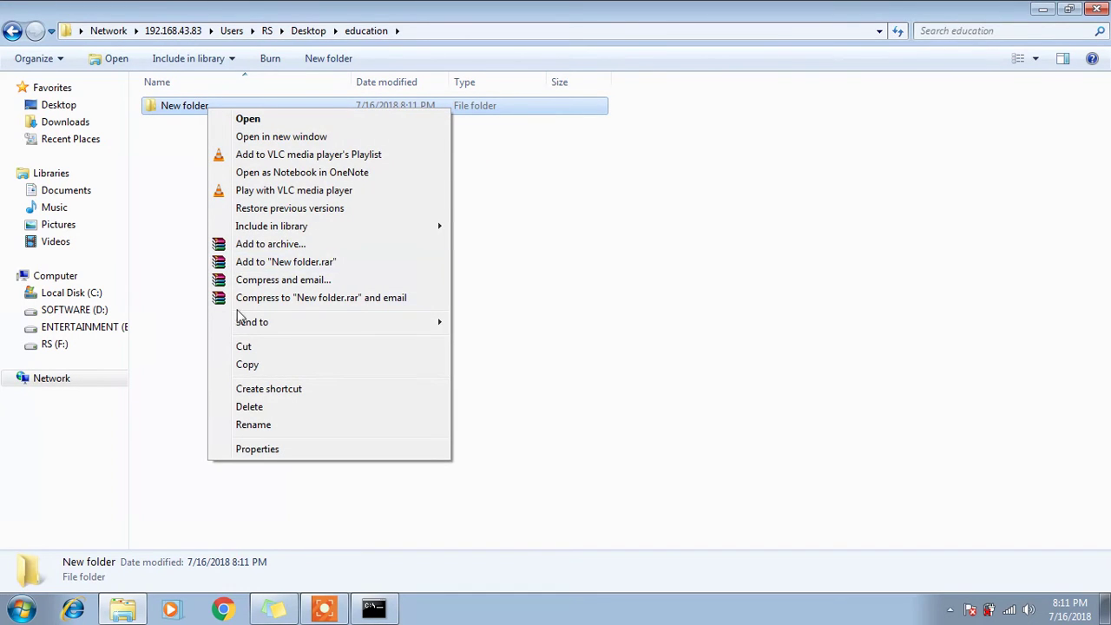
pyautogui.click(249, 408)
pyautogui.click(607, 368)
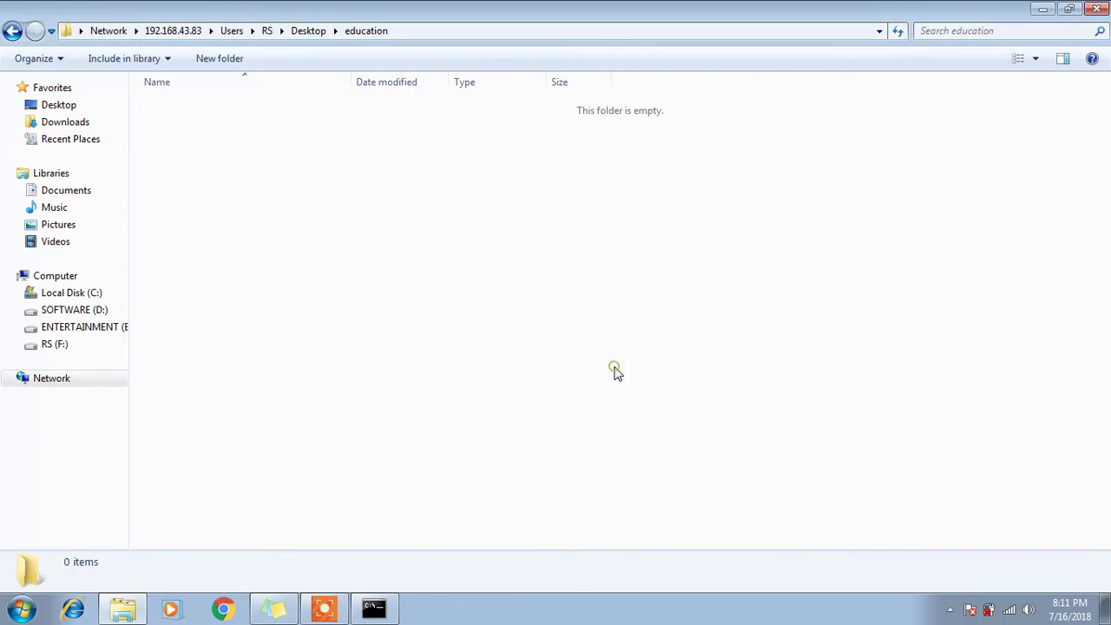
pyautogui.click(1096, 8)
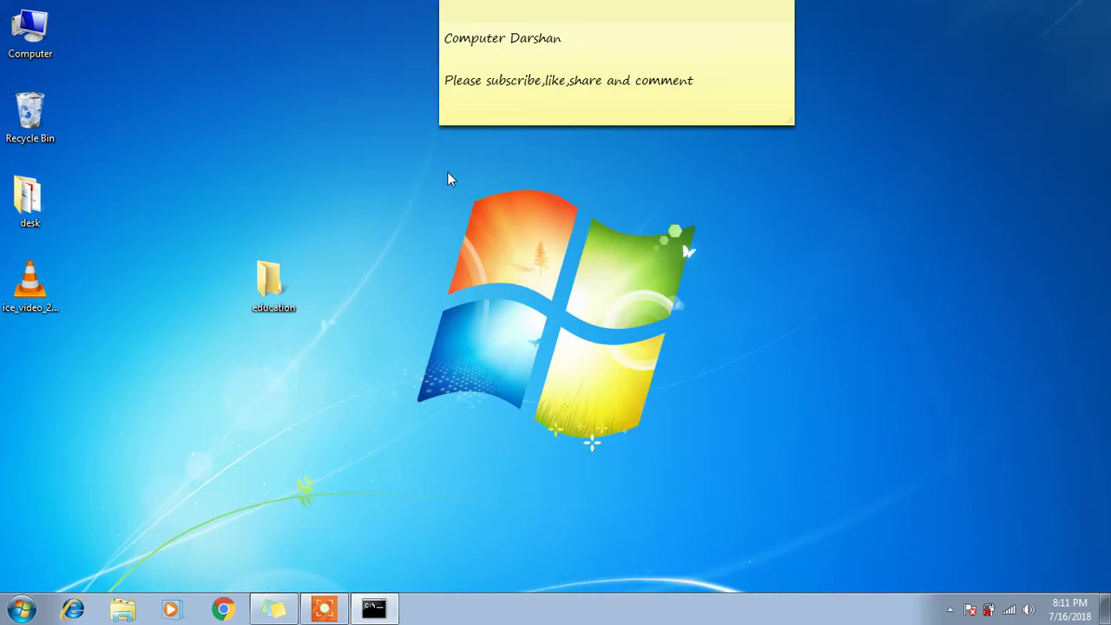
# Step: Check the contents of the desktop's education folder and close it
pyautogui.doubleClick(285, 280)
pyautogui.hotkey('alt', 'F4')
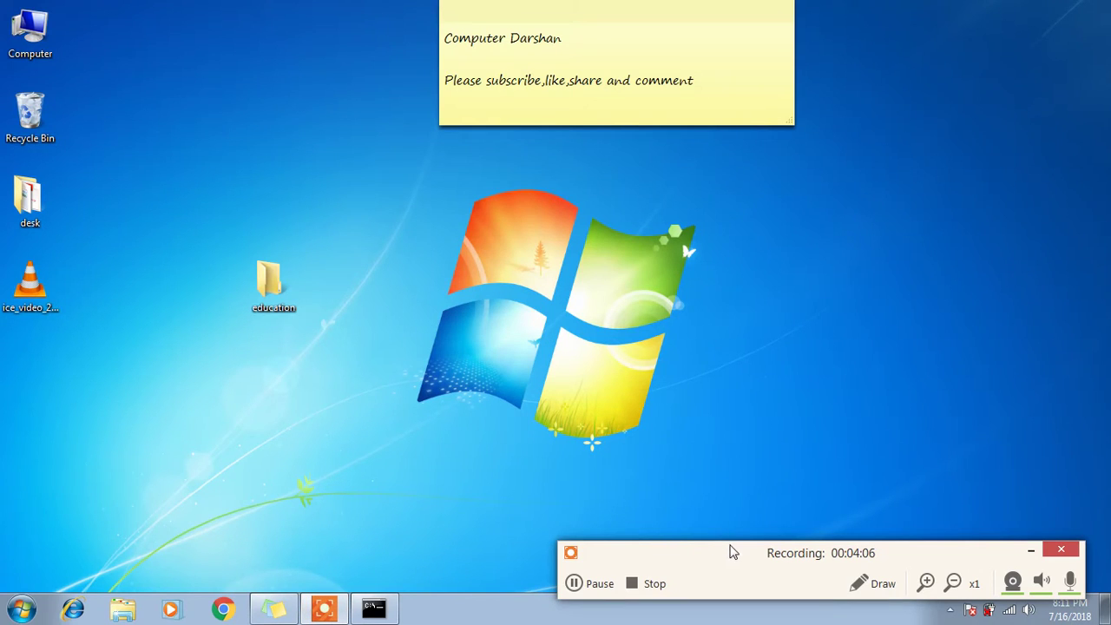
pyautogui.click(1028, 546)
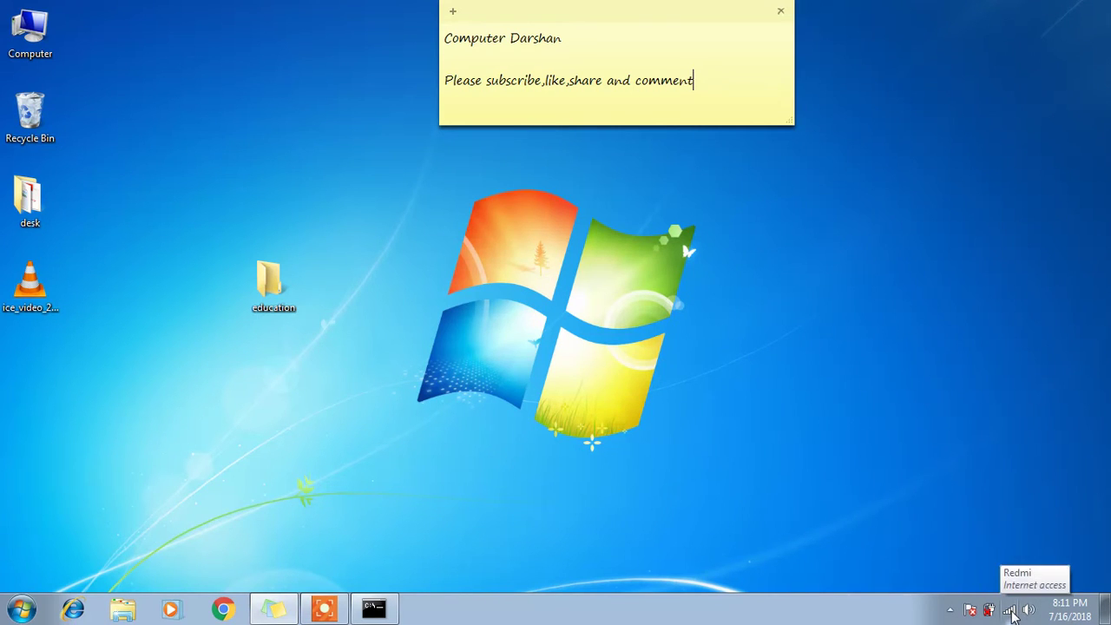
# Step: Open the advanced sharing settings from the Network and Sharing Center
pyautogui.click(1010, 611)
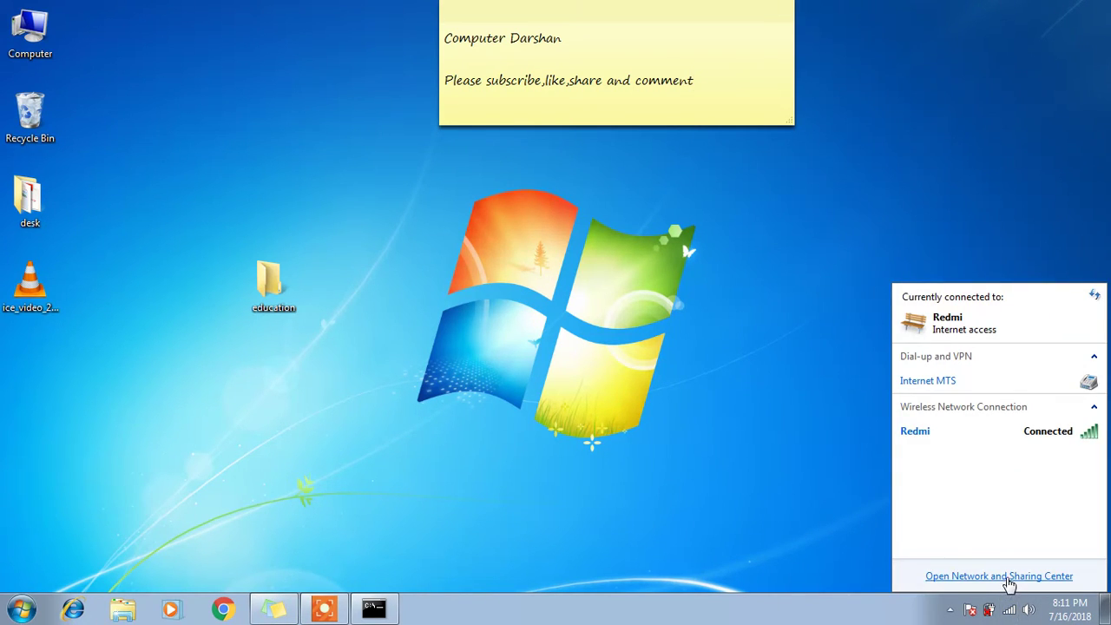
pyautogui.click(1009, 577)
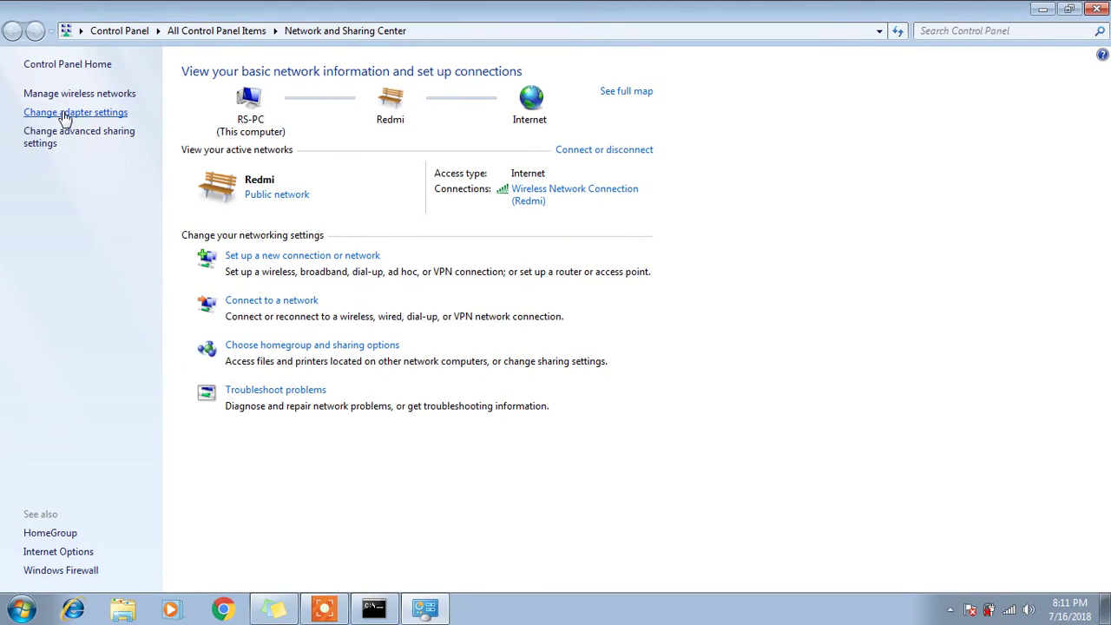
pyautogui.click(107, 136)
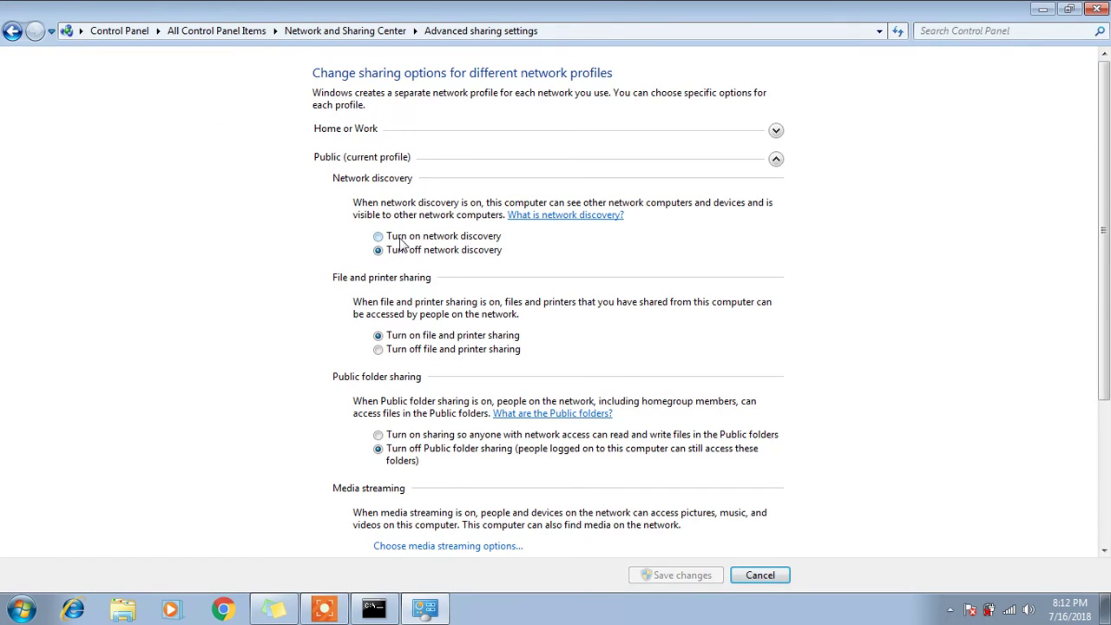
# Step: Turn on network discovery and Public folder sharing for the public profile, save the changes, and close the Network and Sharing Center
pyautogui.click(466, 241)
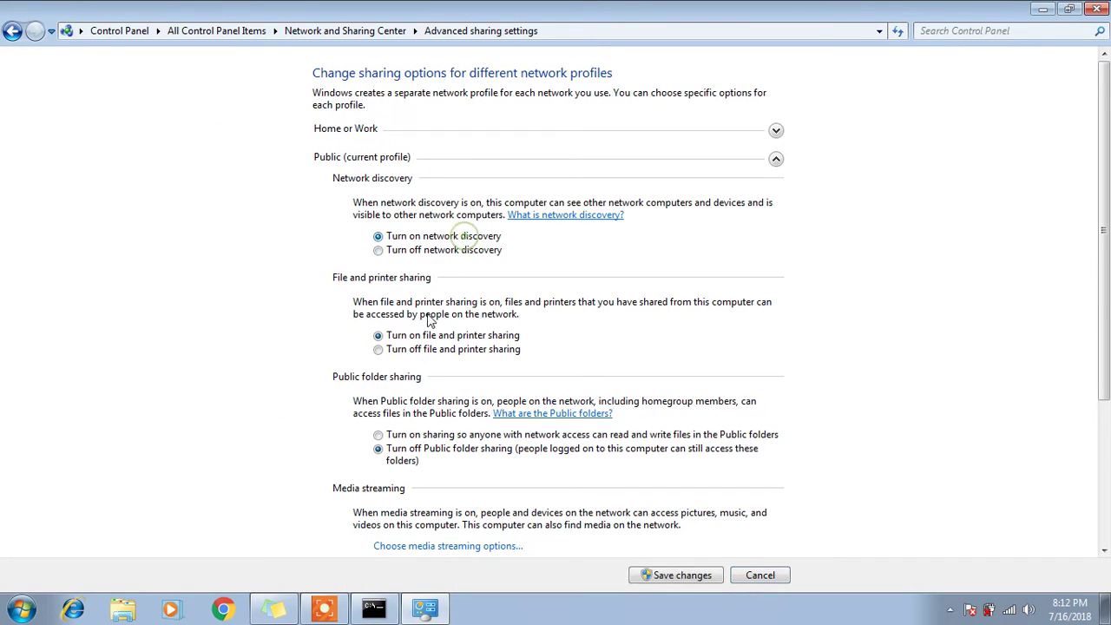
pyautogui.click(407, 434)
pyautogui.scroll(-3, 438, 415)
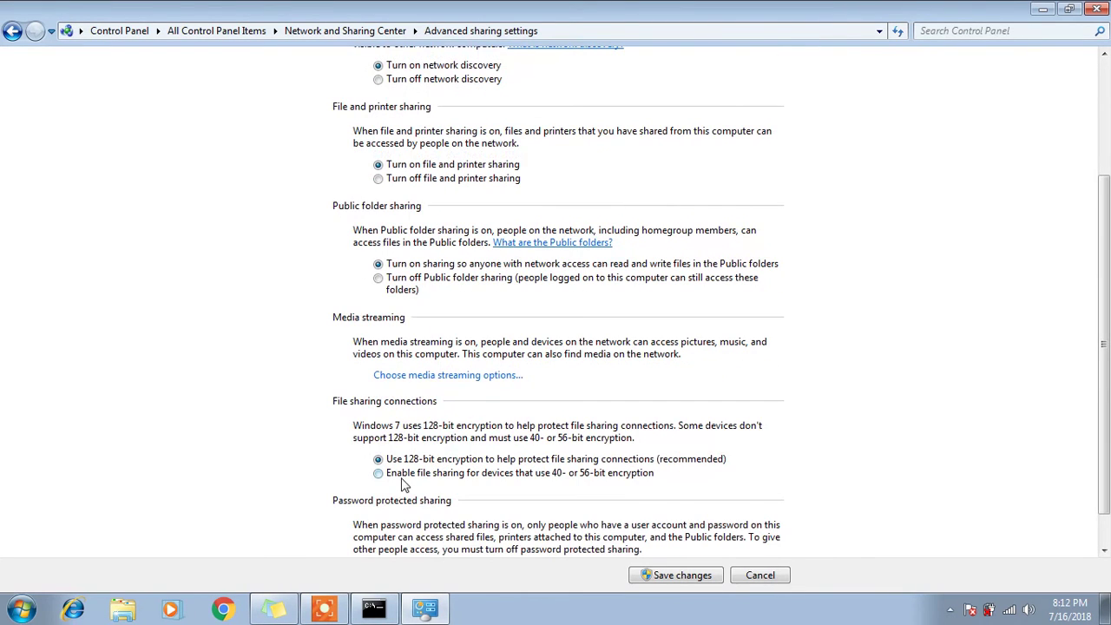
pyautogui.scroll(-1, 404, 484)
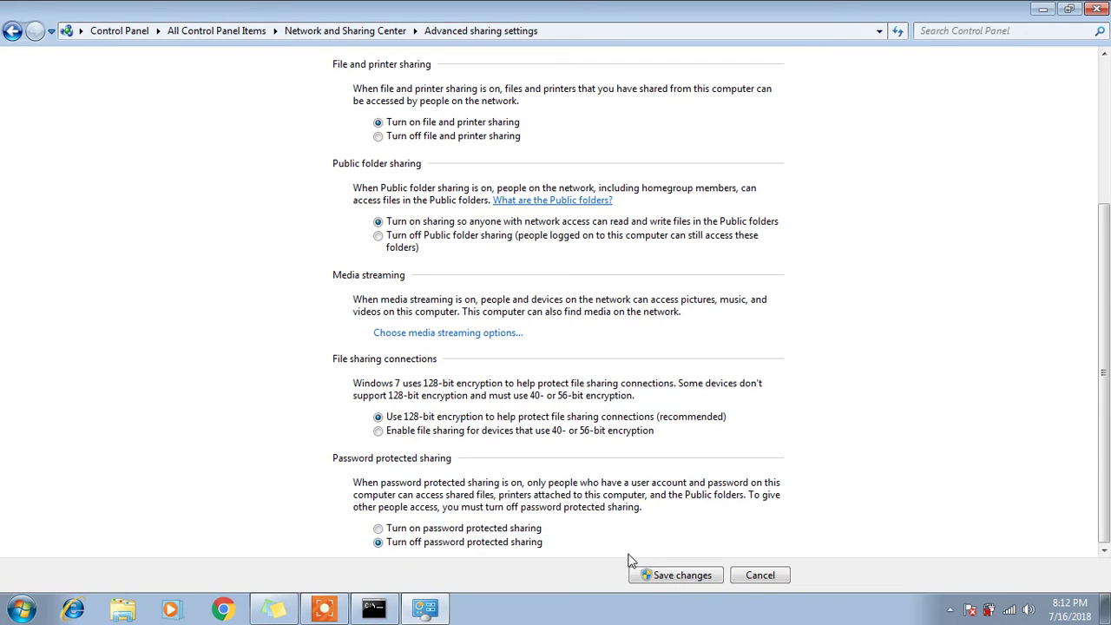
pyautogui.click(674, 577)
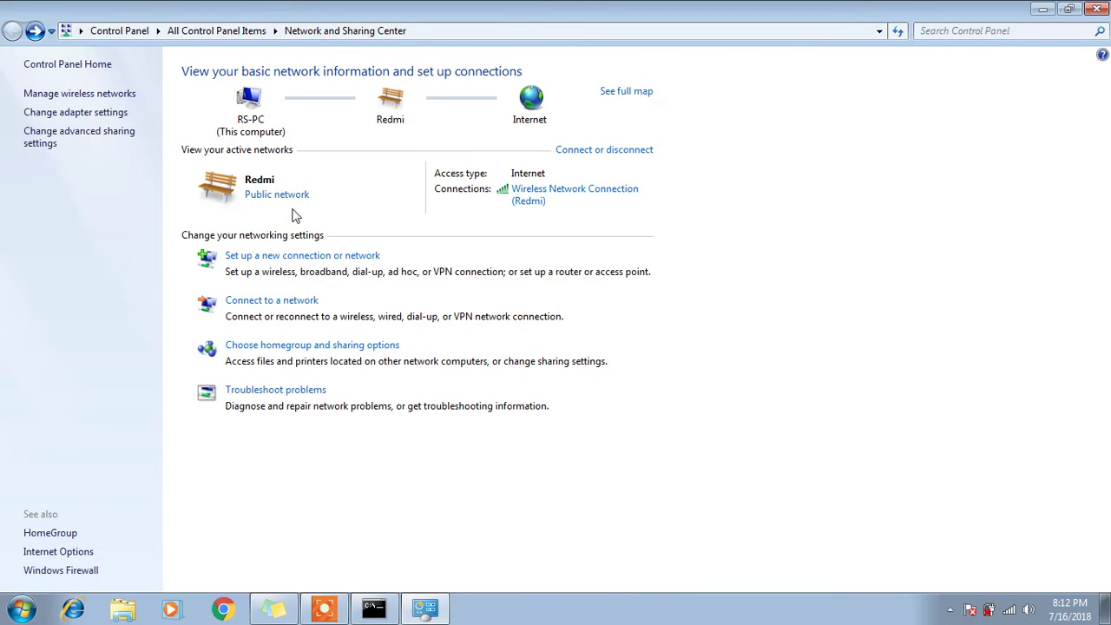
pyautogui.click(1097, 7)
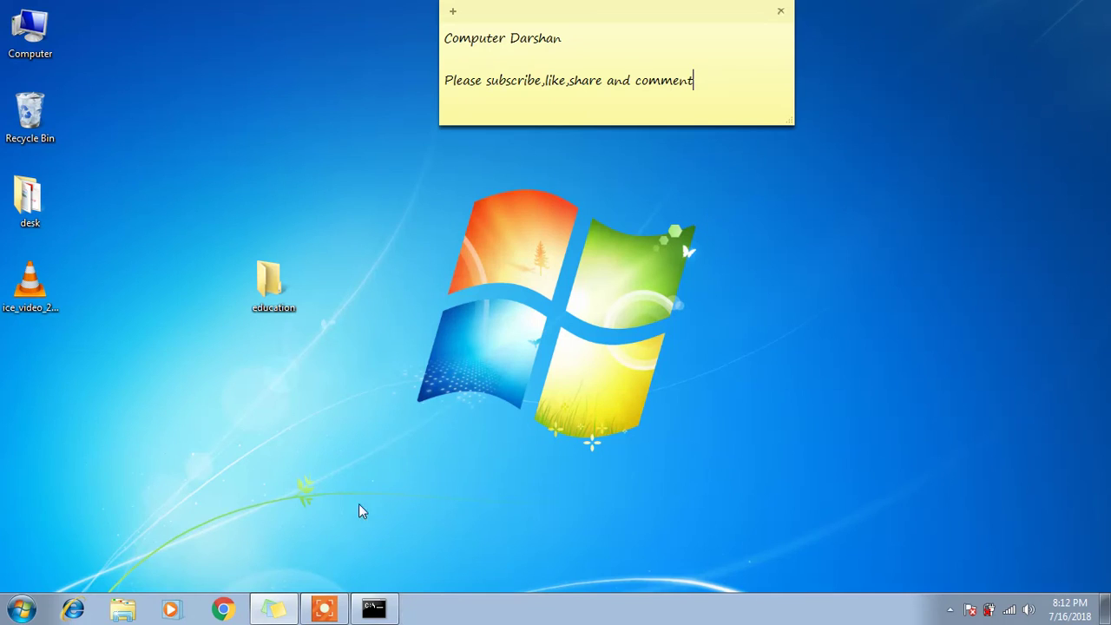